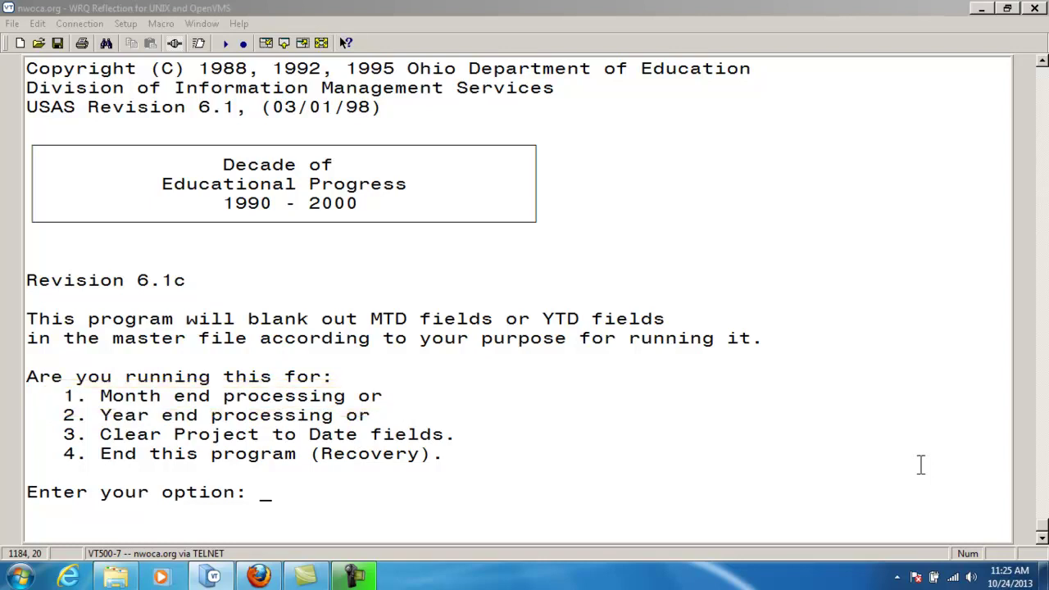
End the ADJUST program by entering option 4.
left_click(496, 459)
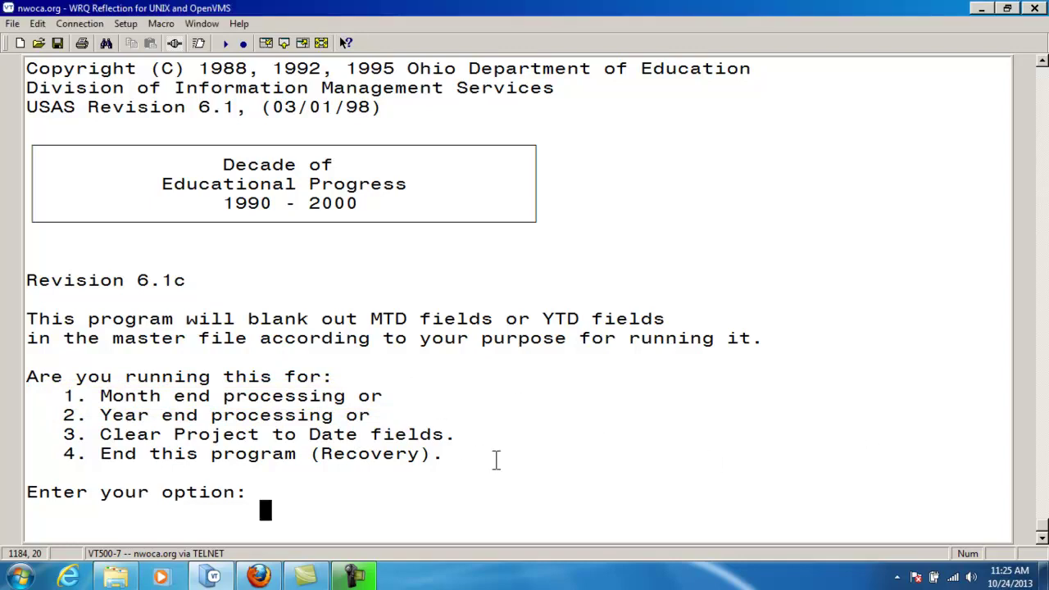
type("4")
key("Return")
Review the actual monthly amounts in SM2MNT (menu sm12, option 3), then exit with F8.
type("menu sm12")
key("Return")
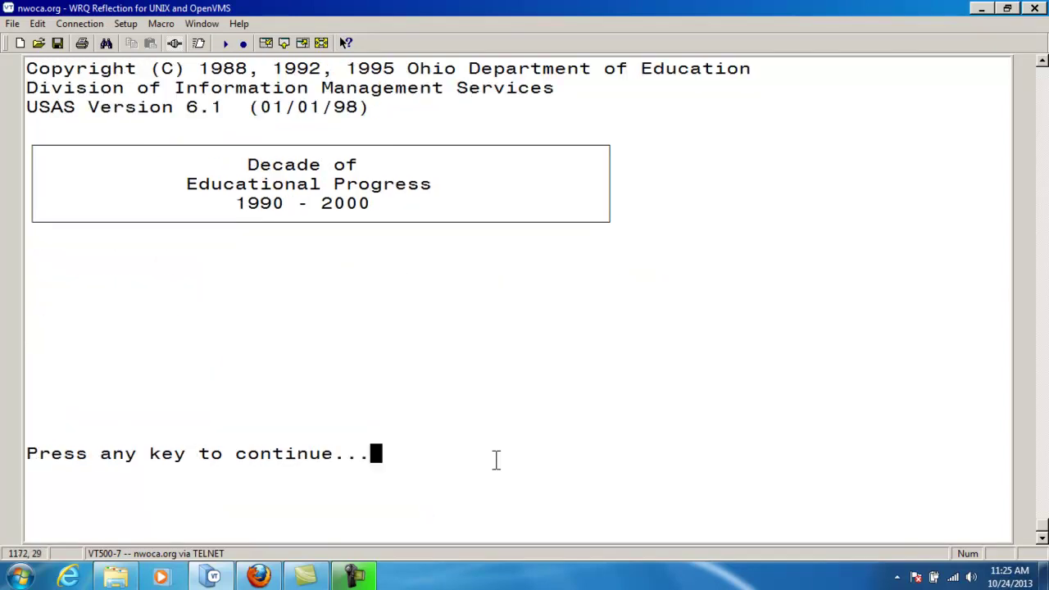
key("Return")
type("3")
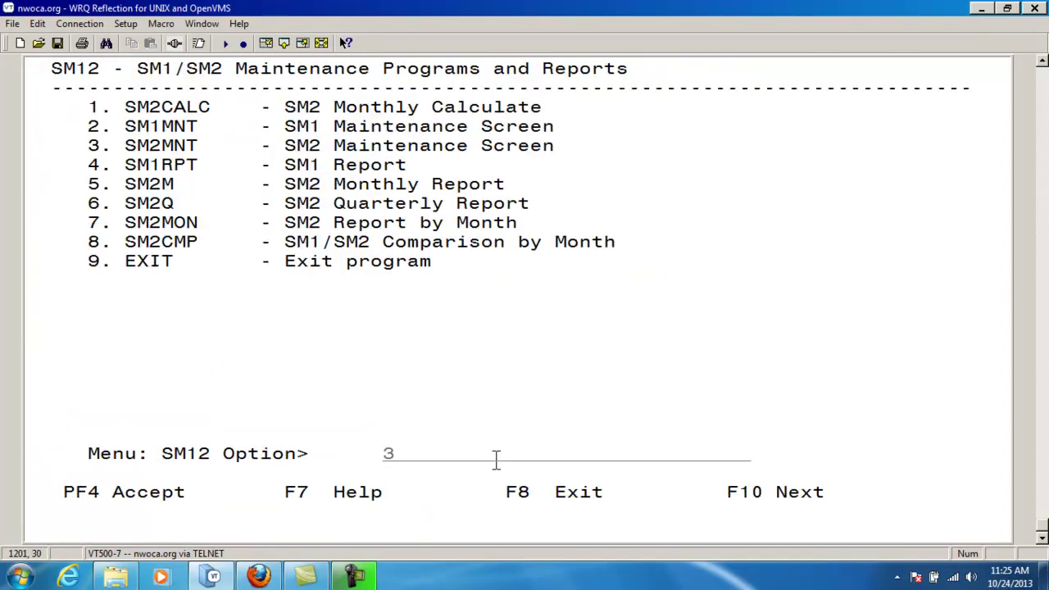
key("Return")
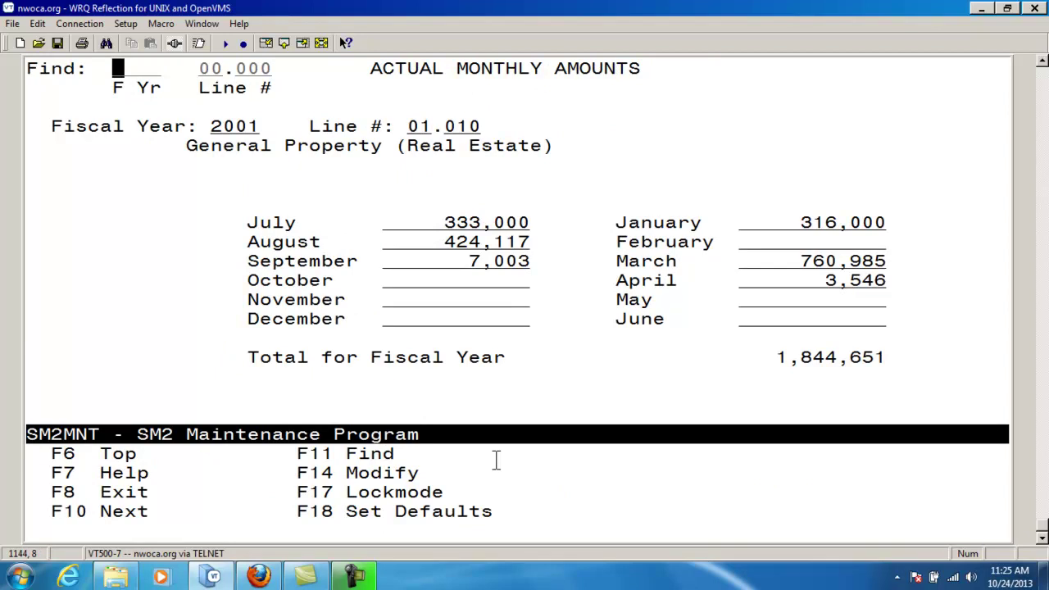
key("F8")
key("F8")
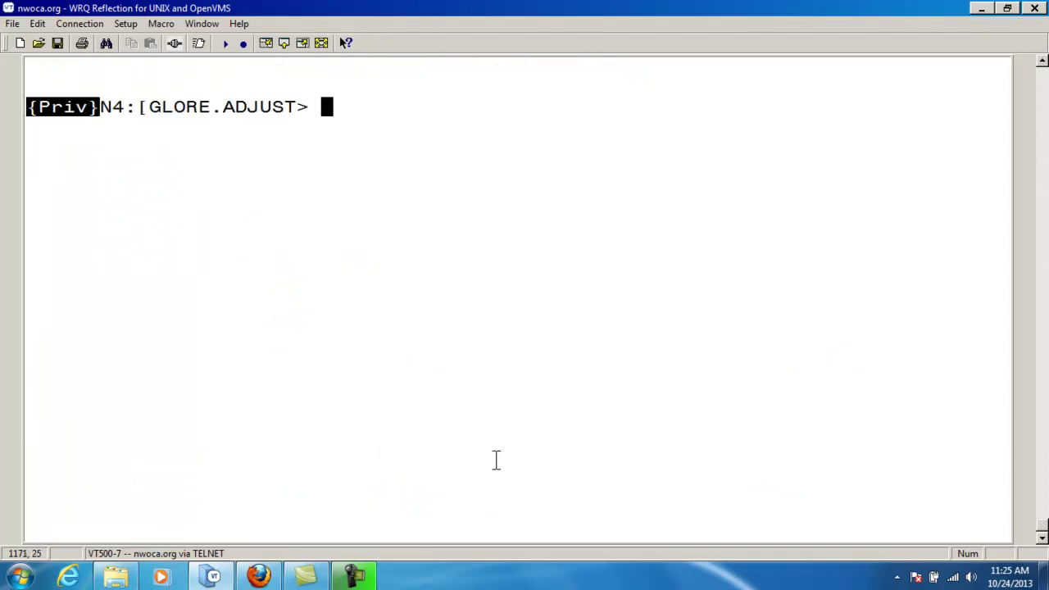
left_click(260, 578)
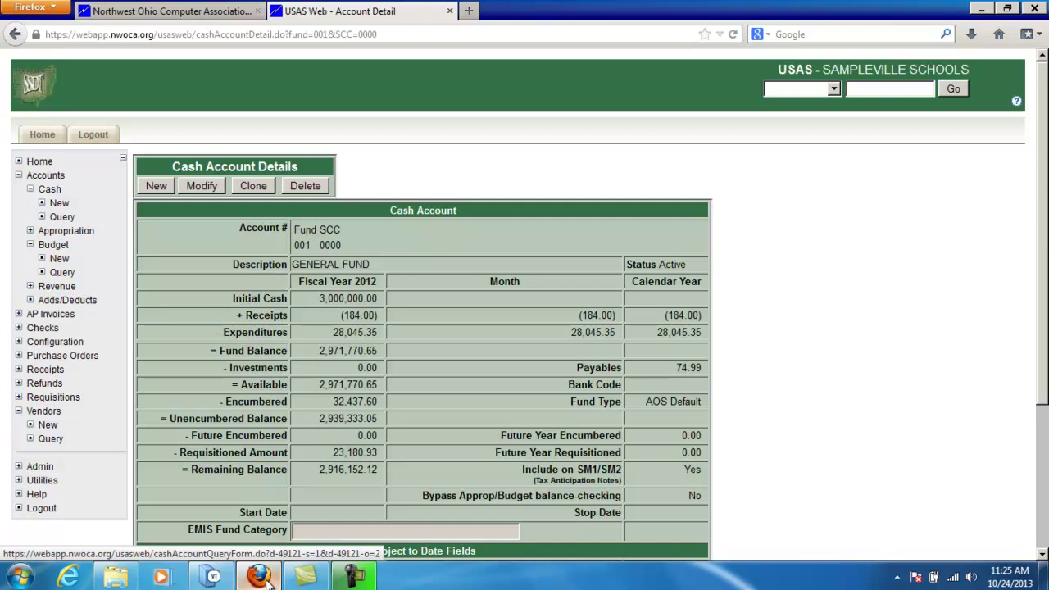
left_click(213, 578)
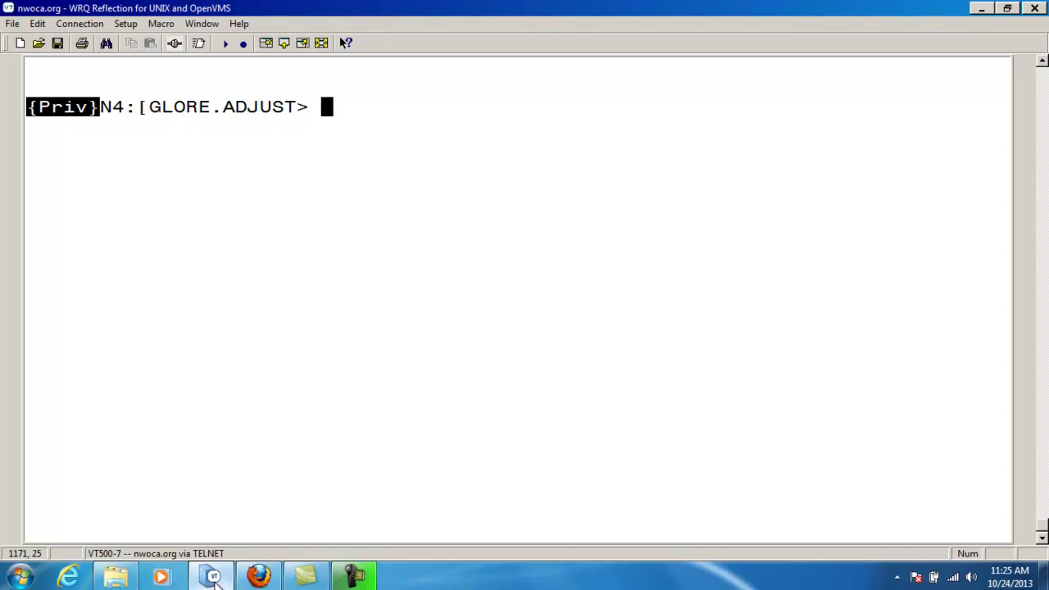
Bring up USACON's monthly access codes via menu usasdat, then switch to the USAS Web account page.
type("menu usasdat")
key("Return")
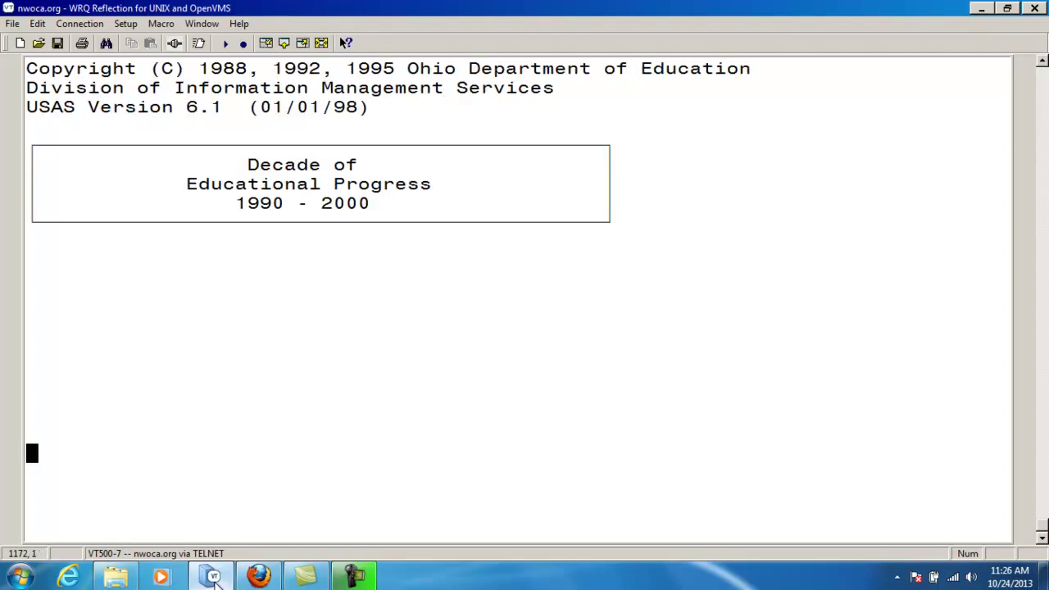
key("Return")
key("Return")
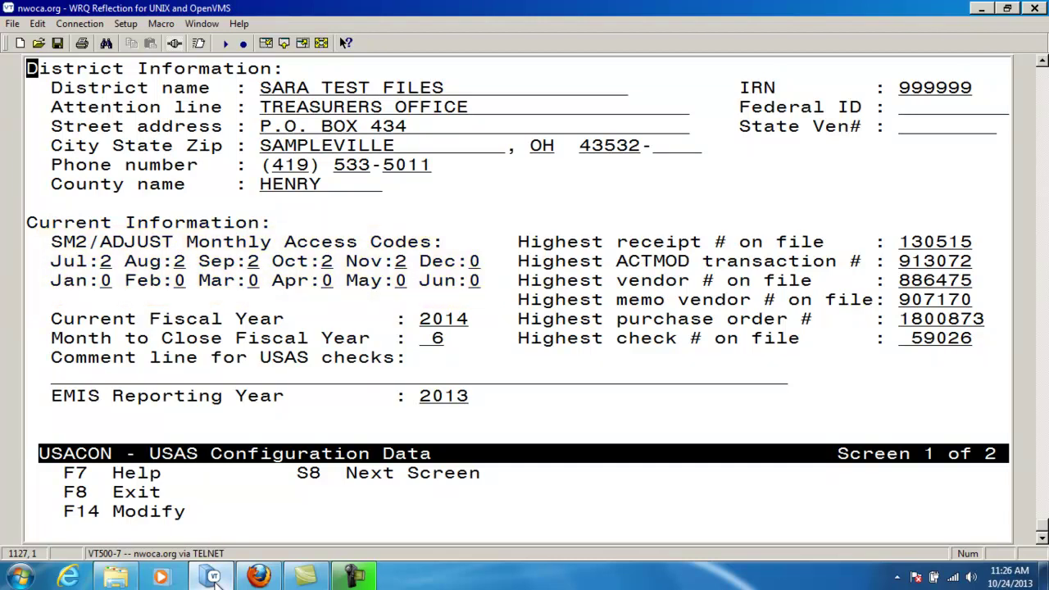
left_click(259, 578)
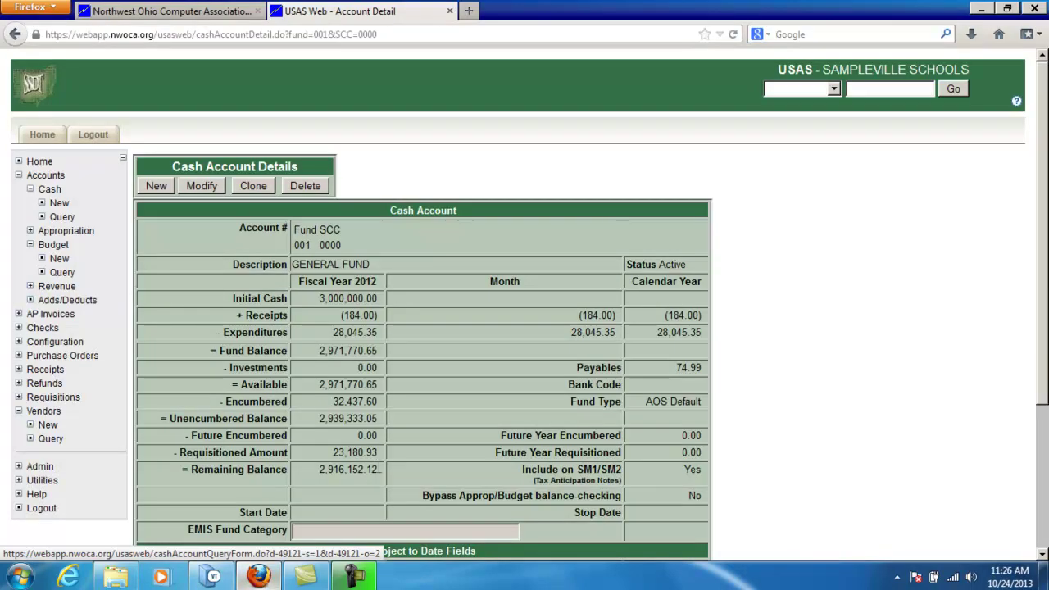
Check the General Fund's Project to Date fields in USAS Web, then return to Reflection's USACON screen.
scroll(415, 433, "down", 4)
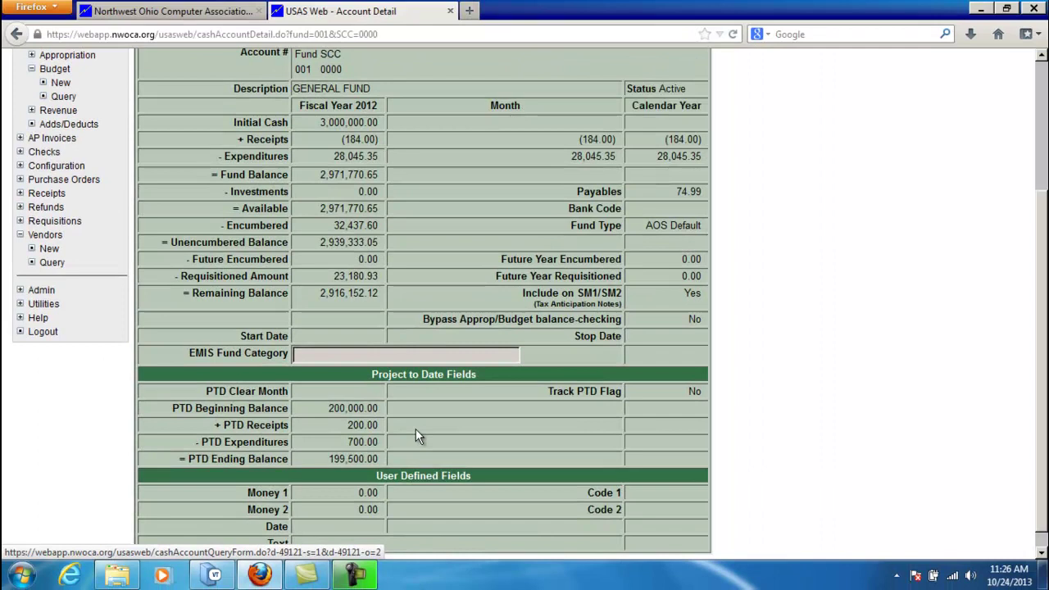
left_click(215, 574)
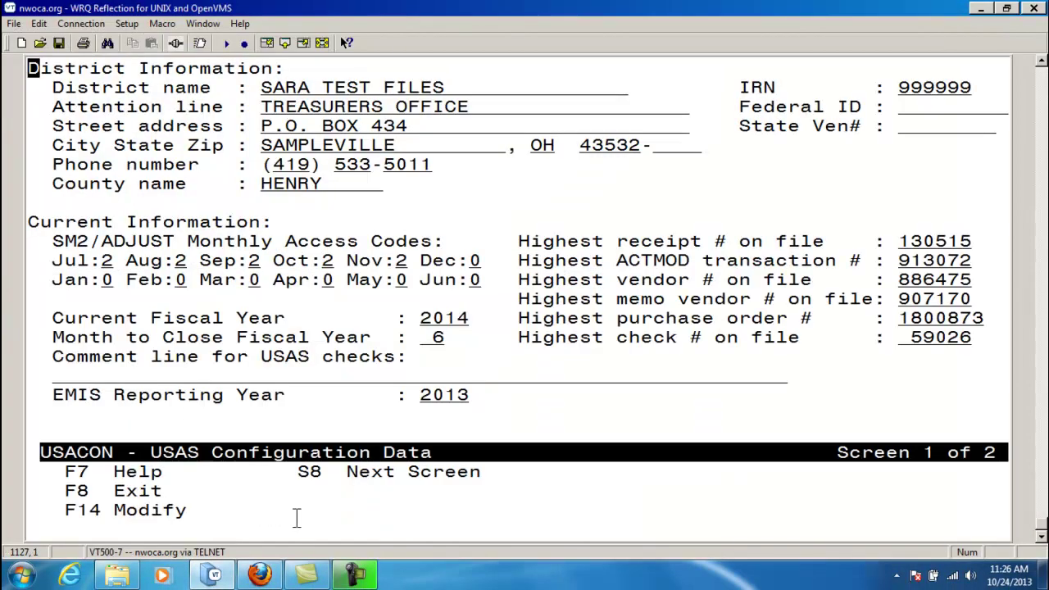
Launch ADJUST with option 1 month-end processing for month 12 (December), accepting Y at each confirmation.
key("F8")
key("F8")
type("menu ")
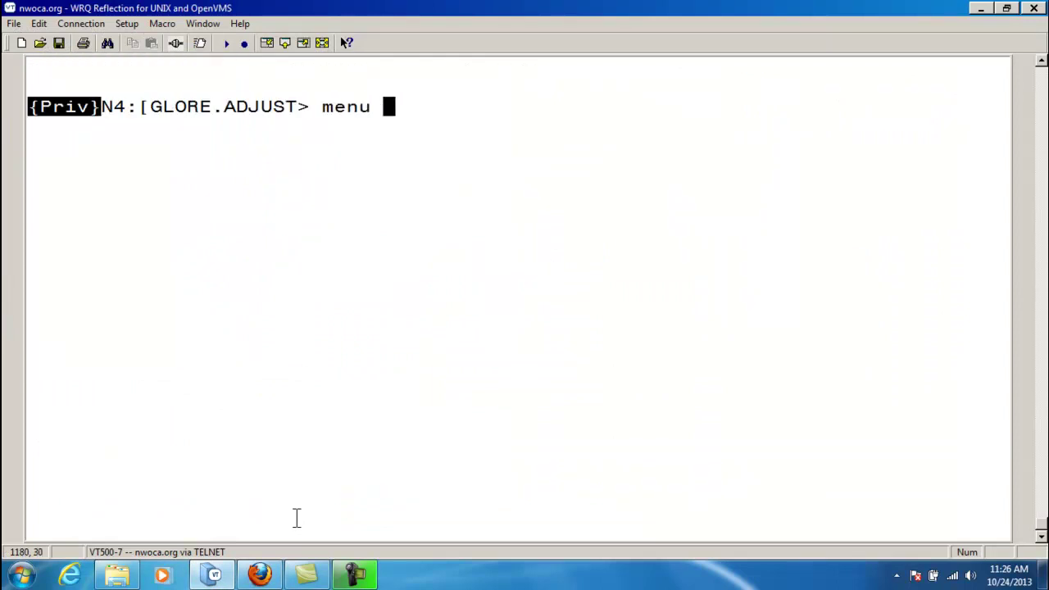
type("adjust")
key("Return")
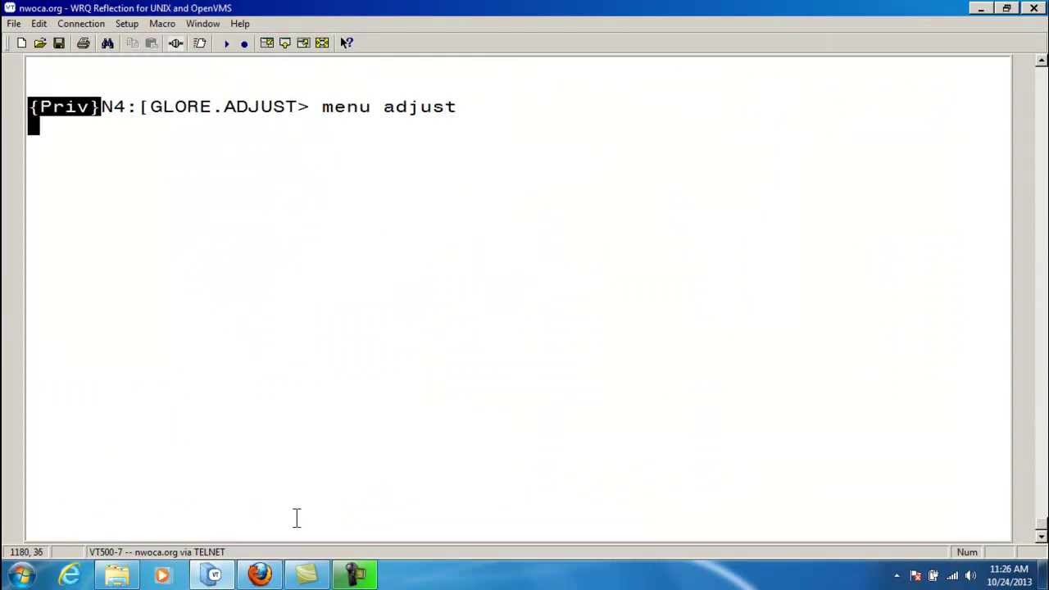
type("1")
key("Return")
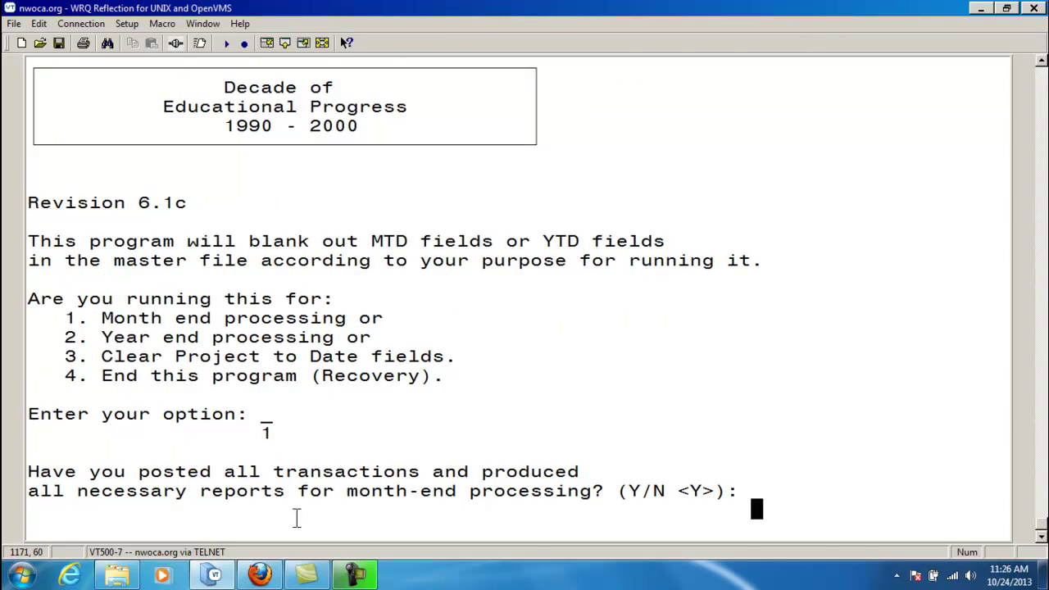
key("Return")
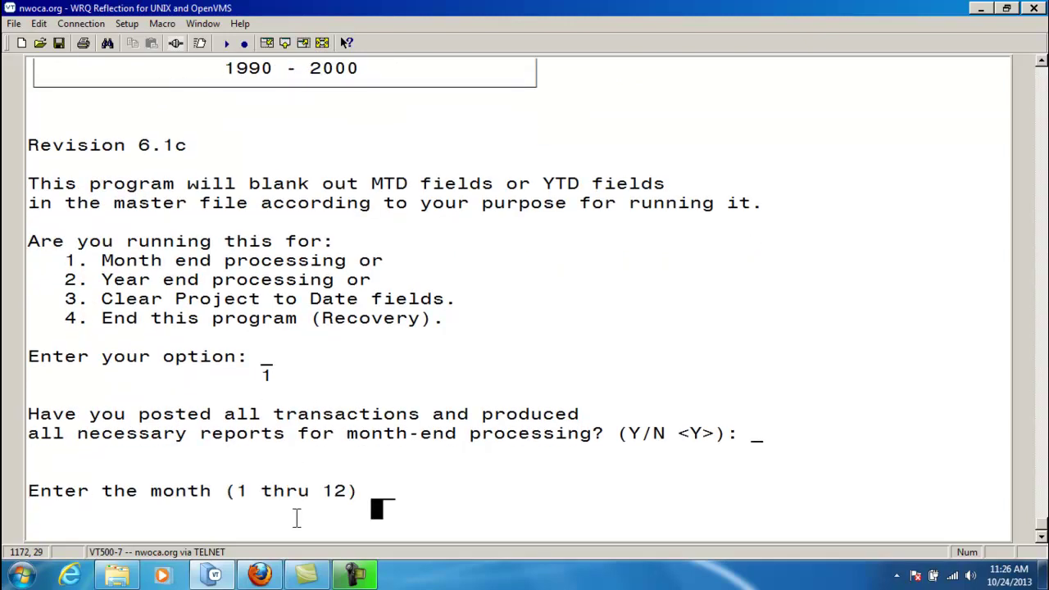
type("12")
key("Return")
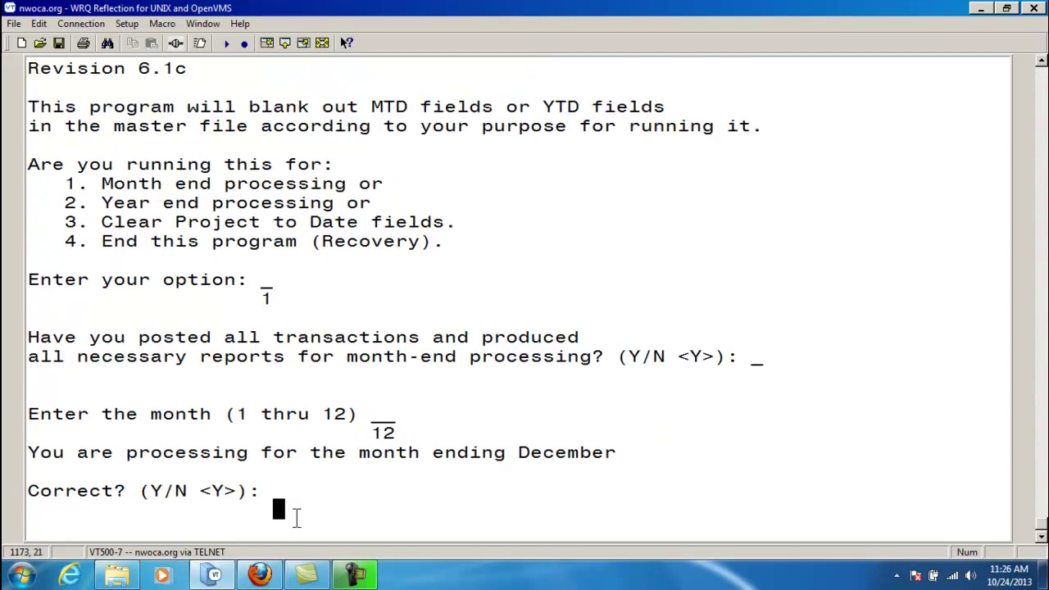
key("Return")
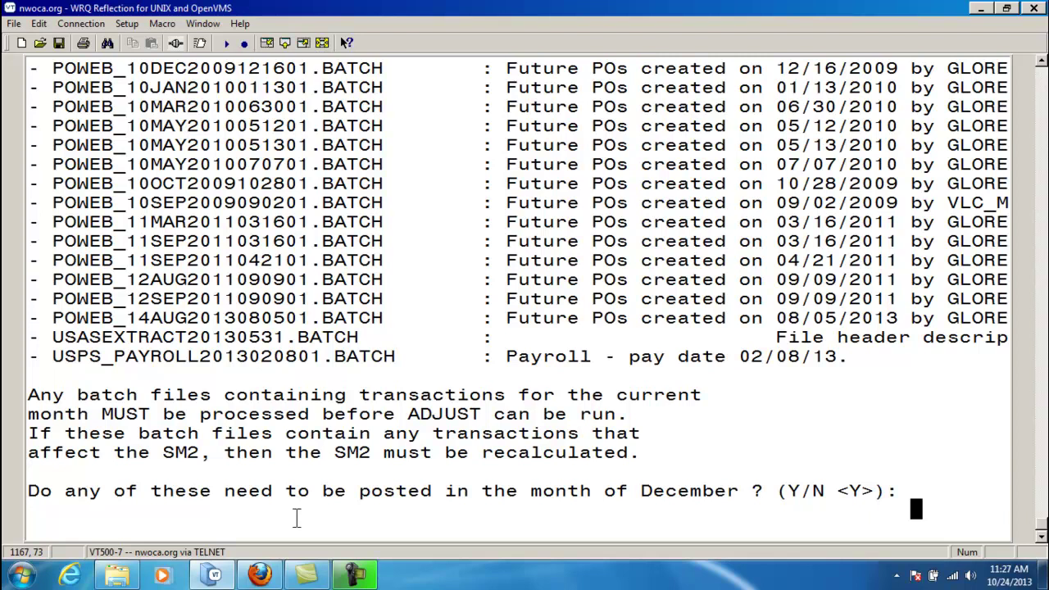
Answer N to the December batch-posting question so ADJUST adjusts the master account file.
type("n")
key("Return")
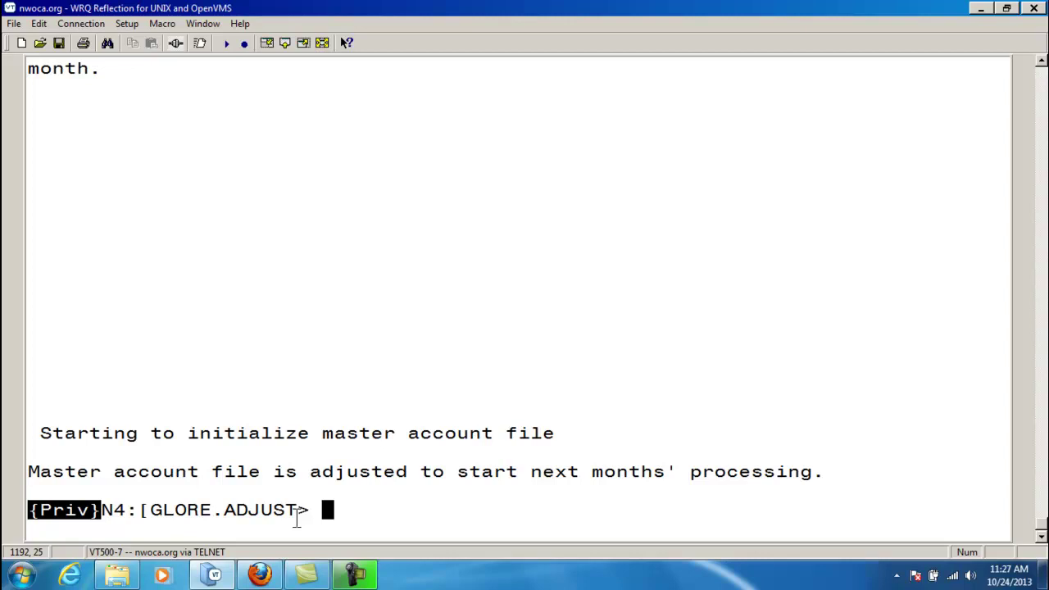
mouse_move(273, 580)
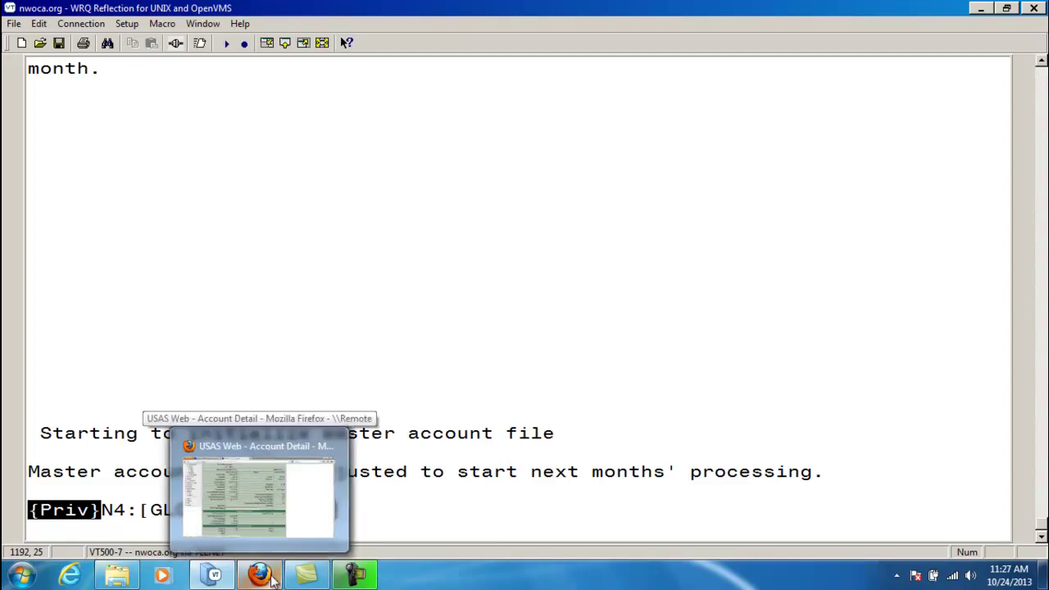
left_click(273, 579)
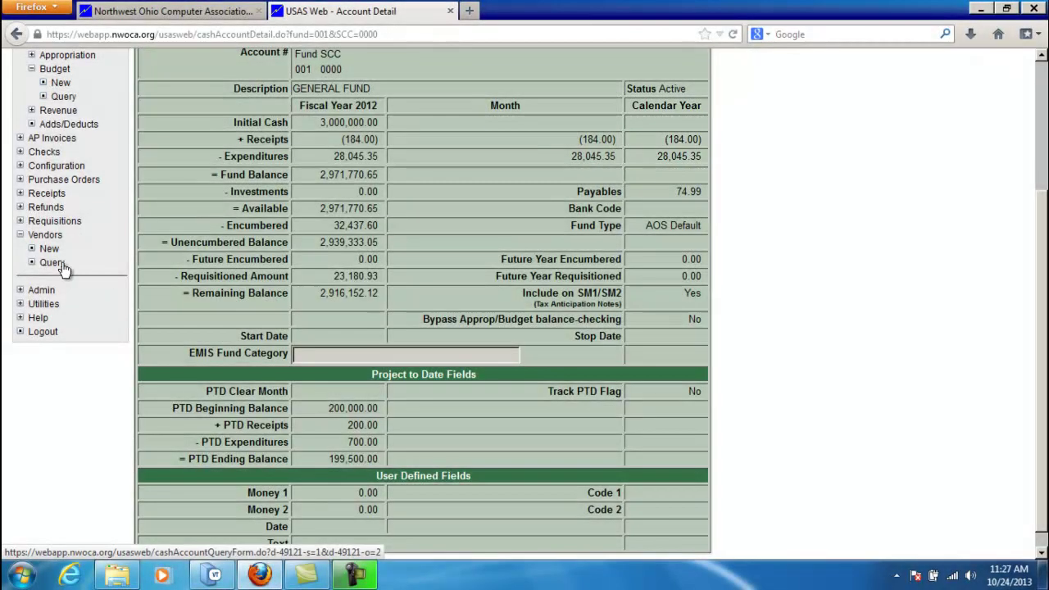
left_click(62, 268)
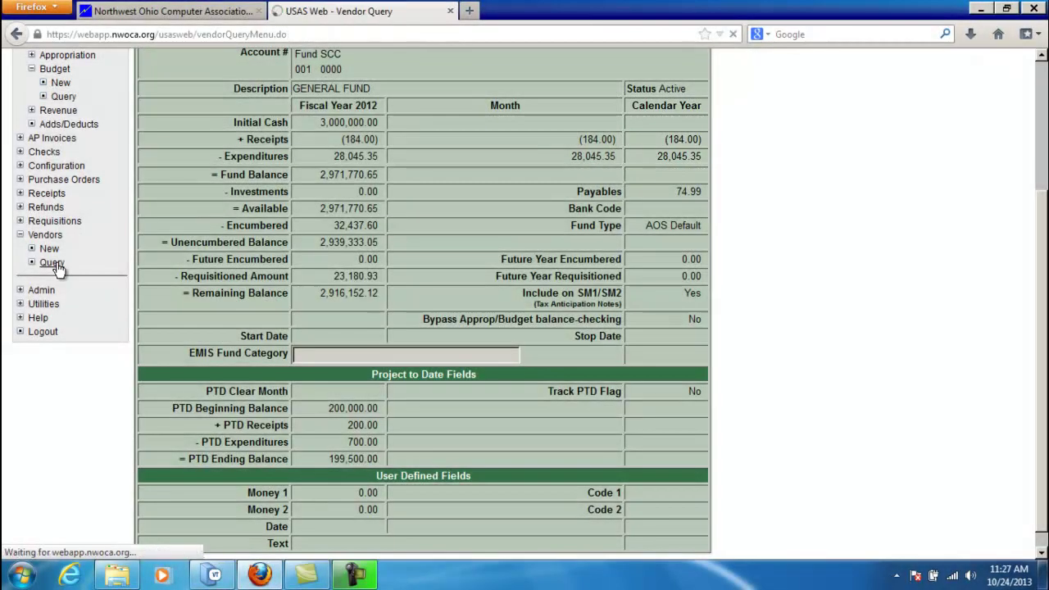
left_click(162, 356)
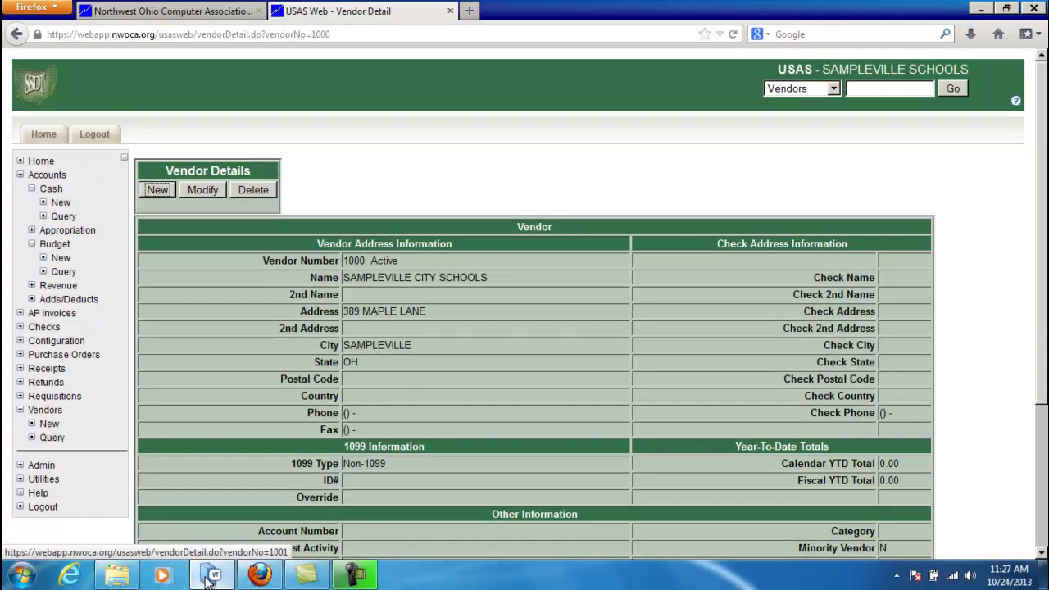
left_click(212, 576)
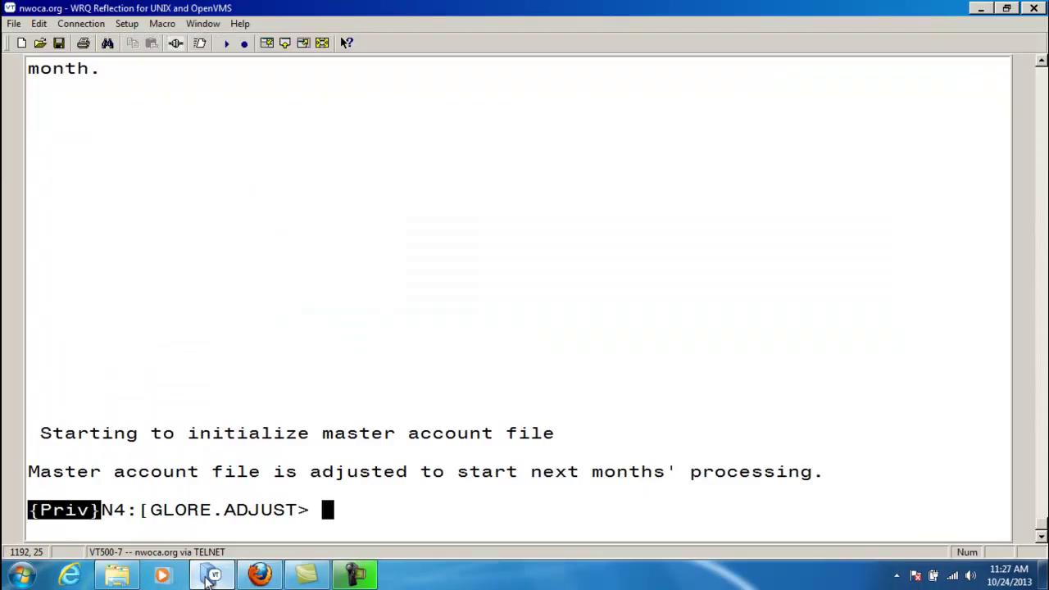
Verify in USACON (menu usasdat) that December's ADJUST access code is 2, then exit to the prompt.
type("menu usasdat")
key("Return")
key("Return")
key("Return")
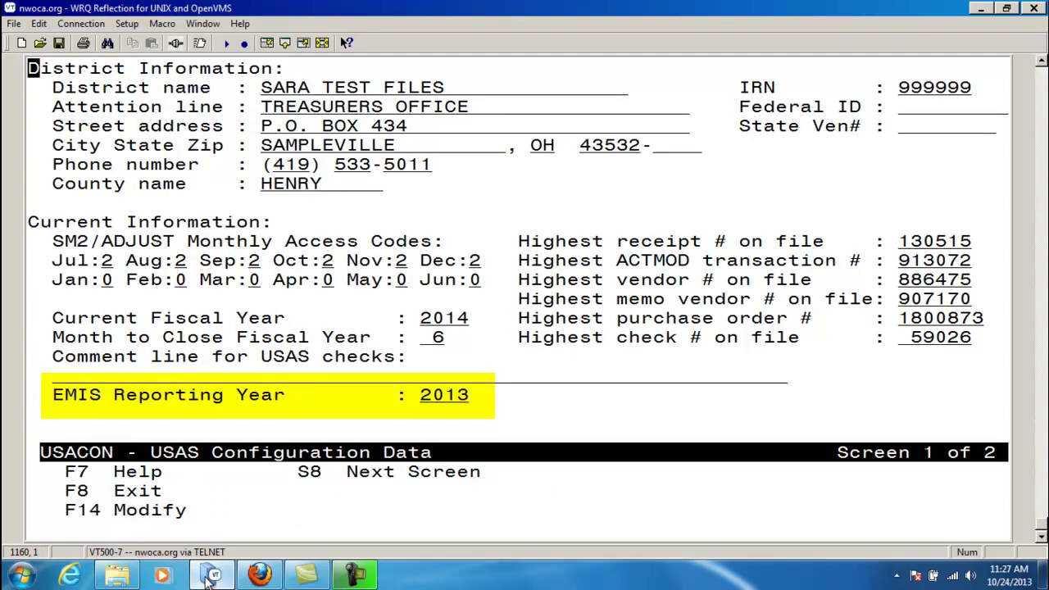
key("F8")
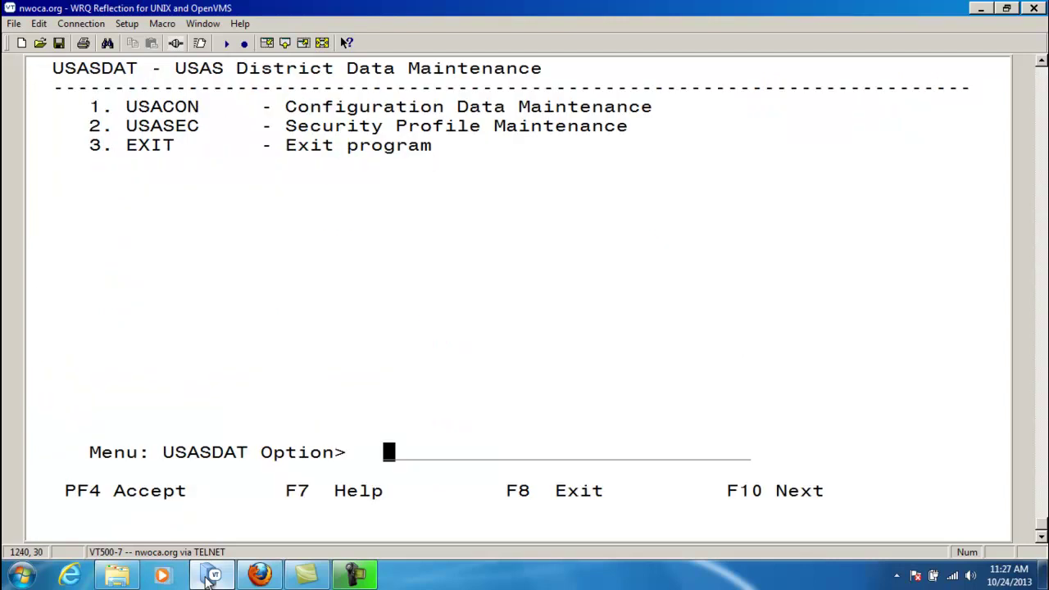
key("F8")
type("menu ")
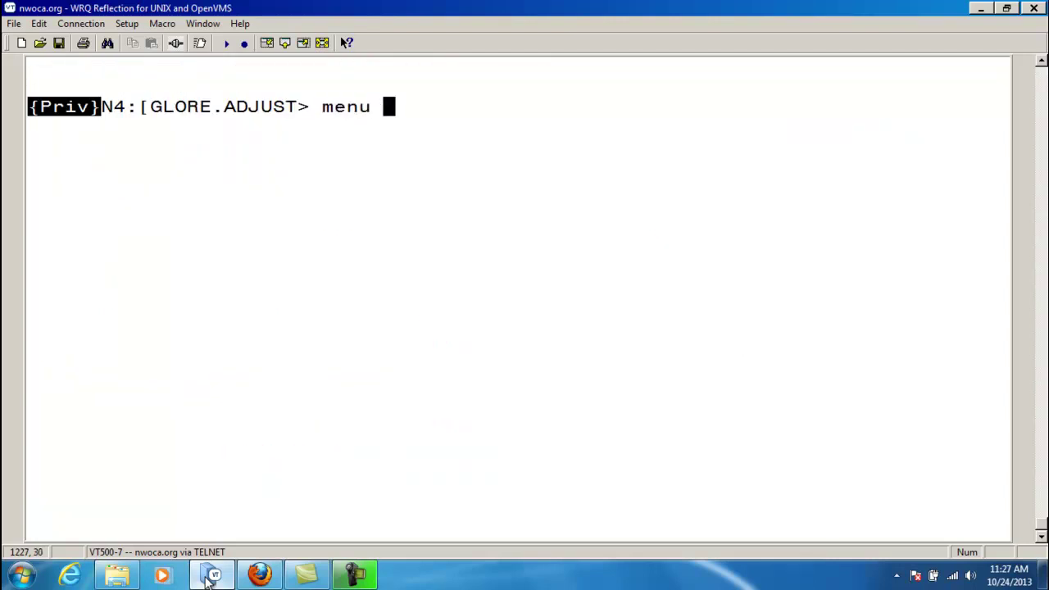
type("adjust")
Run ADJUST calendar year-end processing (option 2, C), confirming Y and answering N to batch posting.
key("Return")
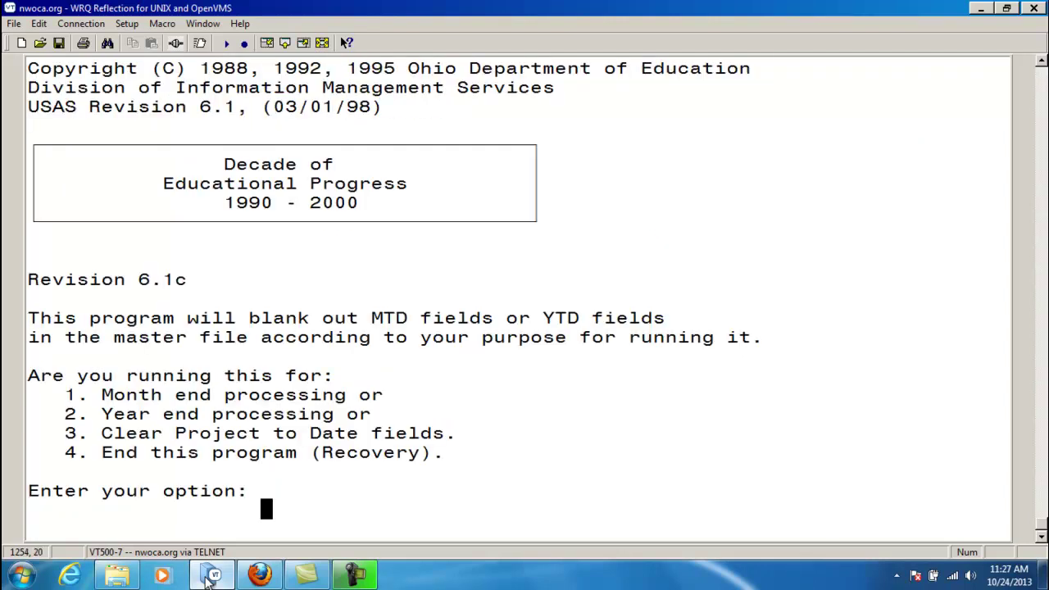
type("2")
key("Return")
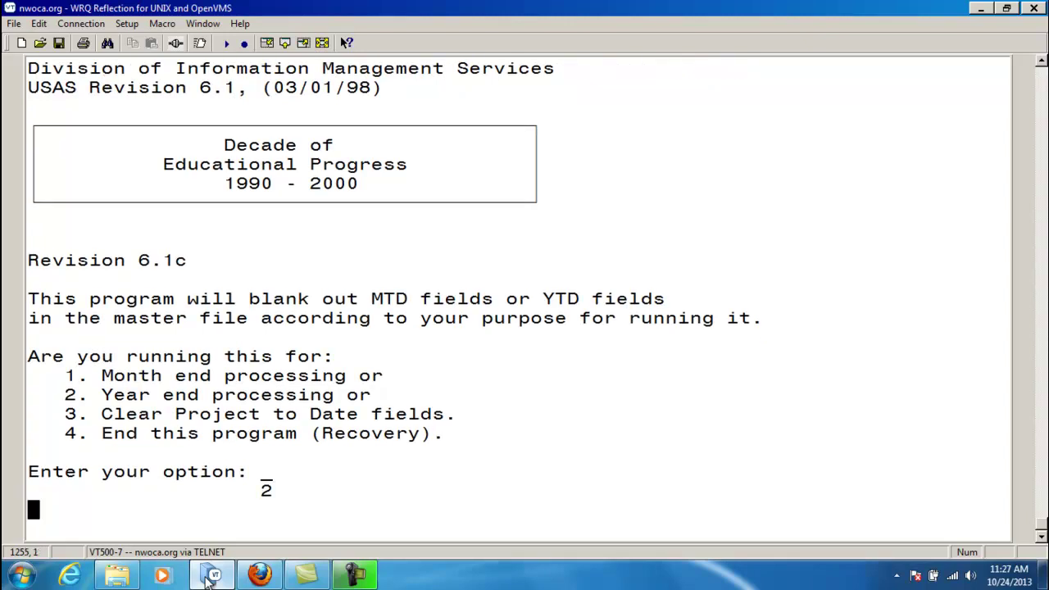
type("c")
key("Return")
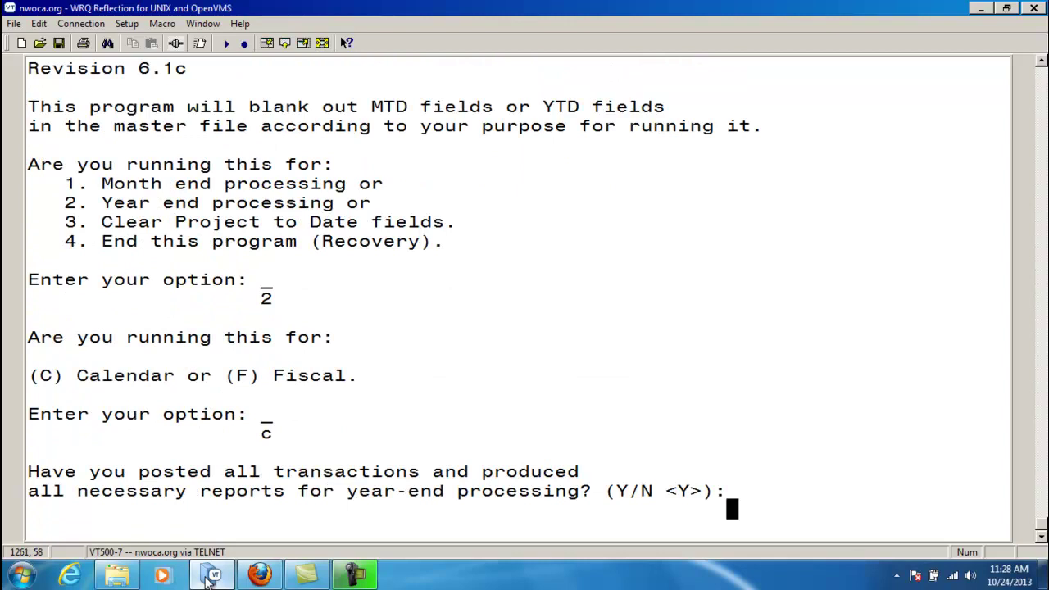
key("Return")
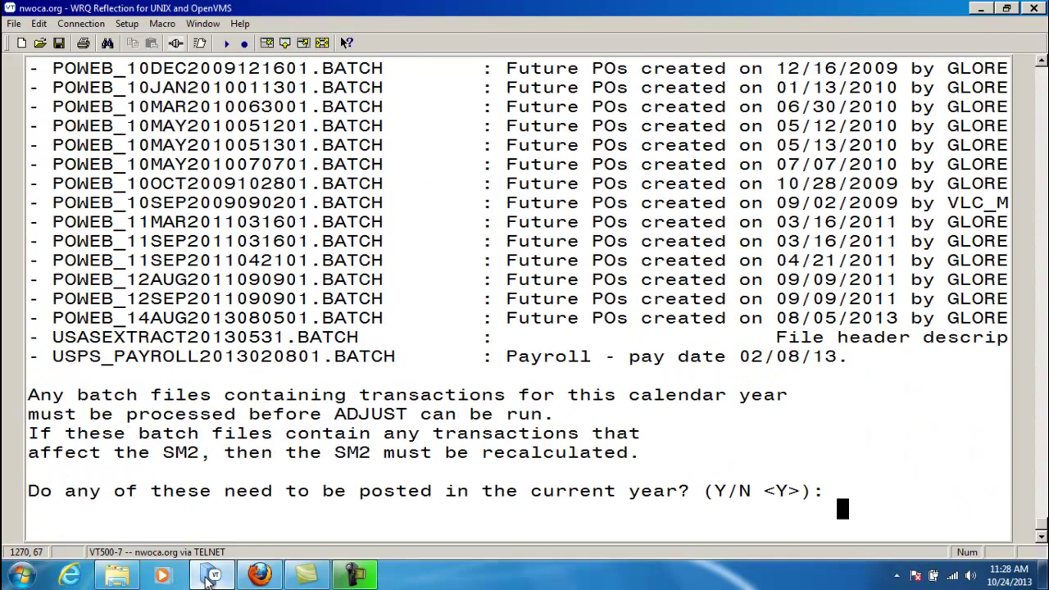
type("n")
key("Return")
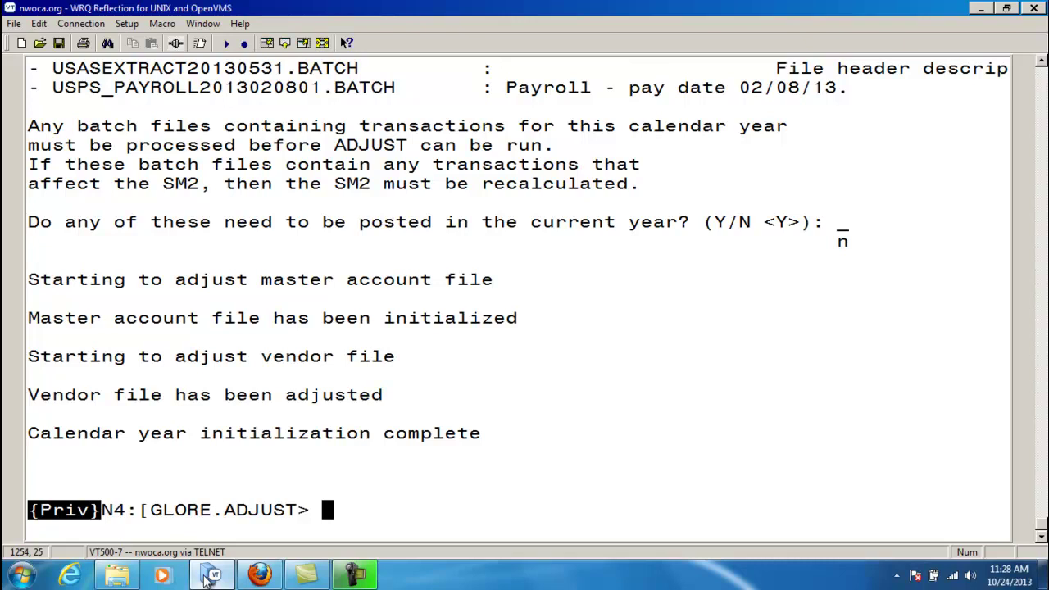
Show HISTDET history detail for General Fund 001 0000 via menu usascn, option 2 HISTSCN, and PF4.
type("menu usascn")
key("Return")
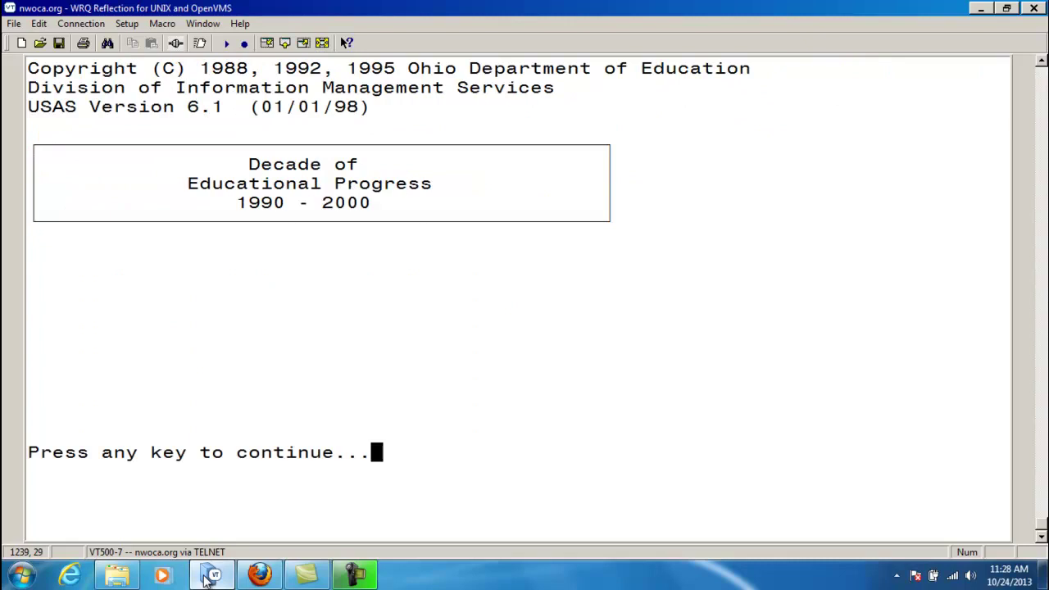
key("Return")
type("2")
key("Return")
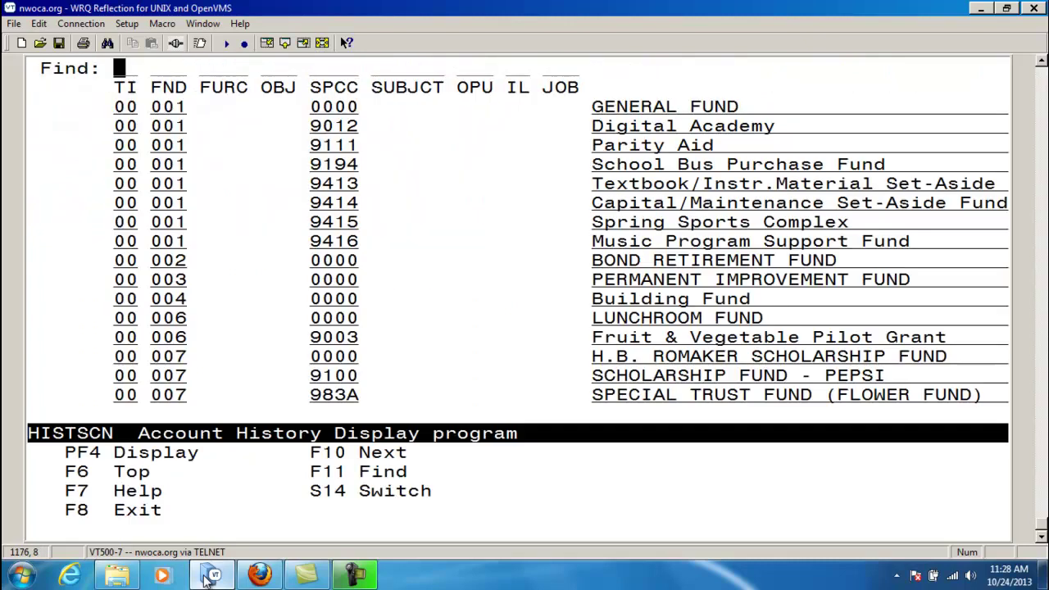
key("F4")
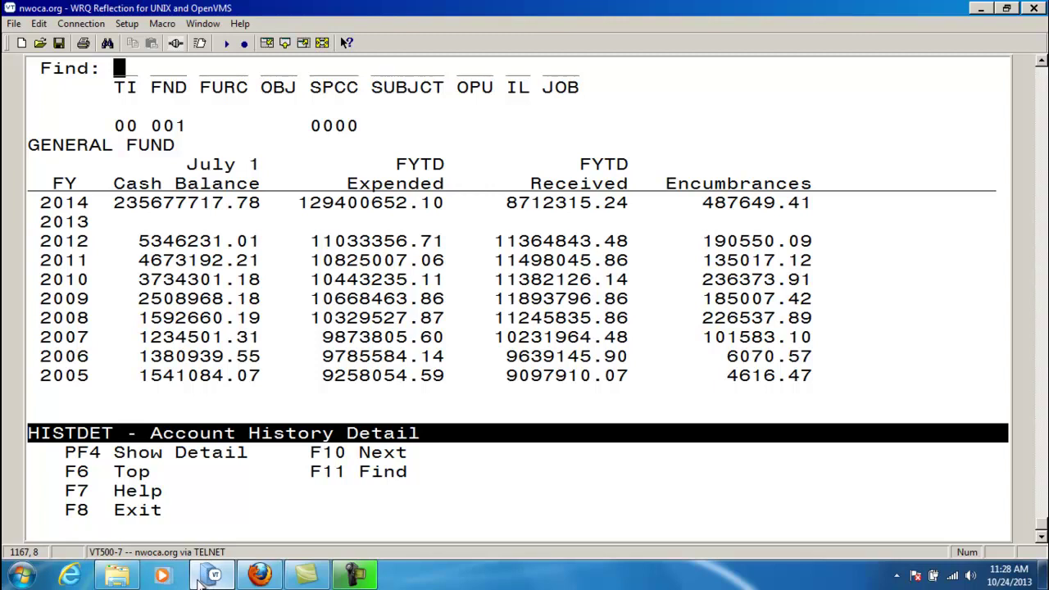
Open the General Fund 001 0000 cash account details in USAS Web.
left_click(260, 576)
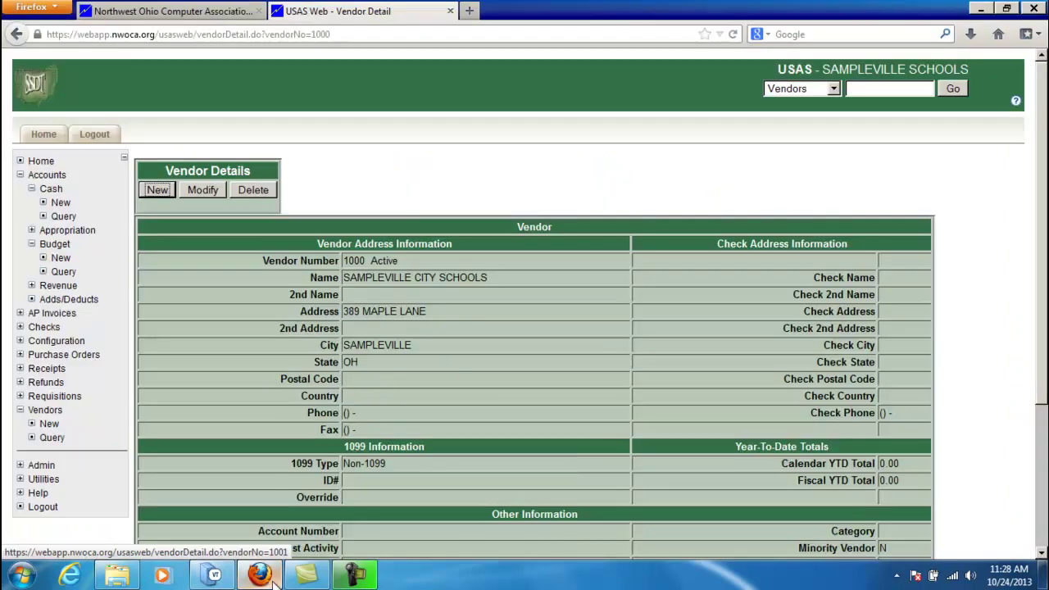
left_click(60, 217)
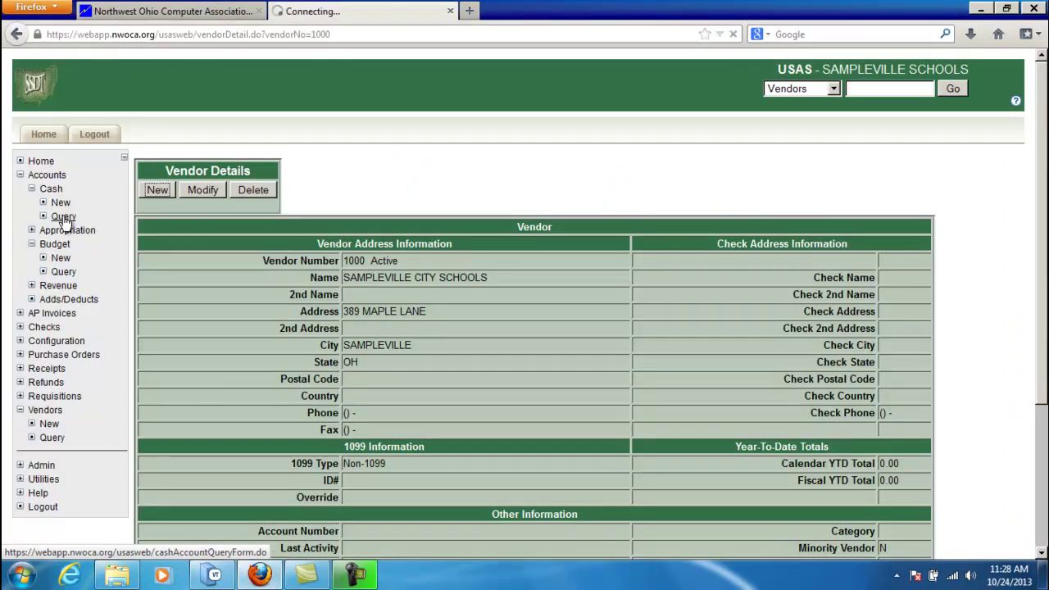
left_click(145, 414)
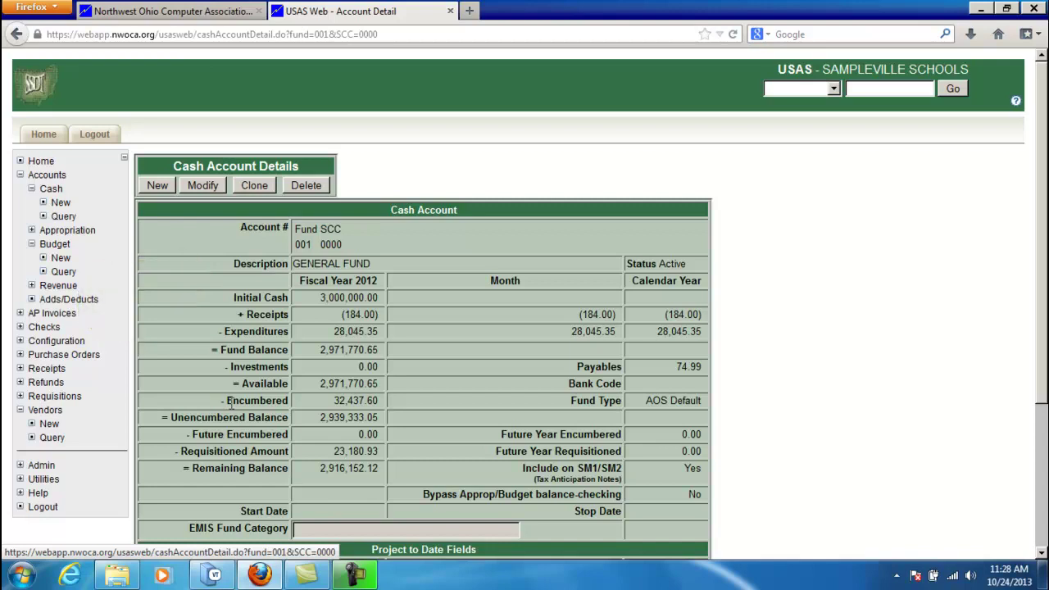
Query the elementary teacher salary budget account, showing a 0.00 GAAP Original Budget.
left_click(63, 271)
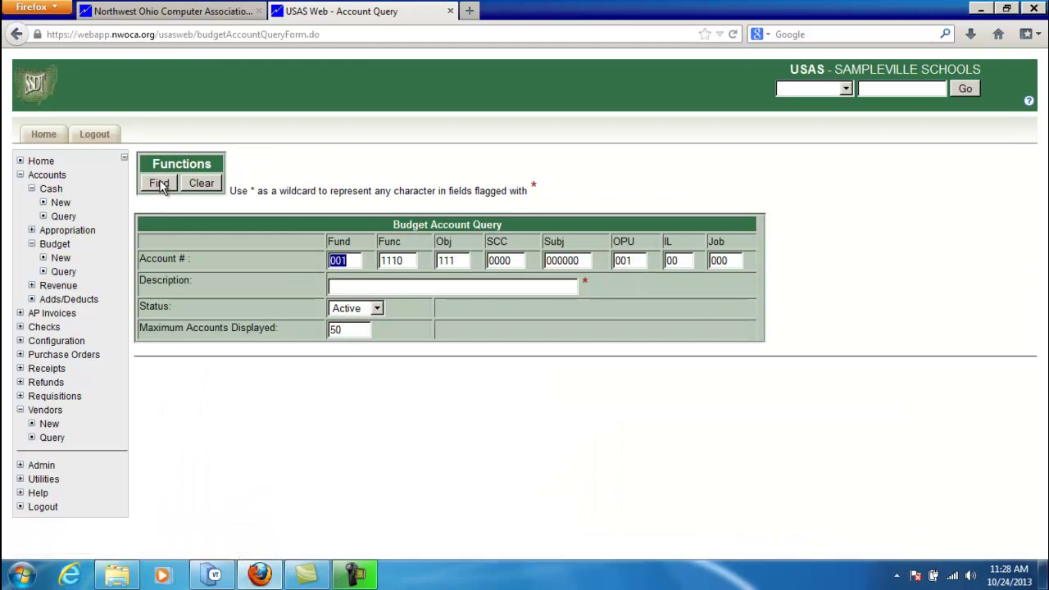
key("Return")
left_click(150, 383)
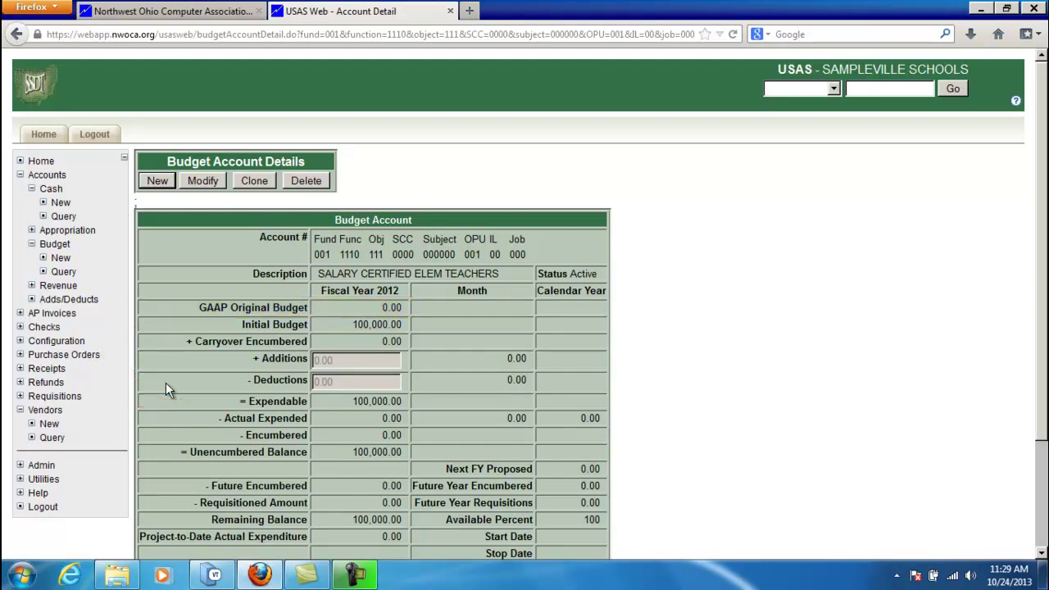
Open vendor 1000's details showing Fiscal YTD Total 0.00, then return to Reflection.
left_click(52, 437)
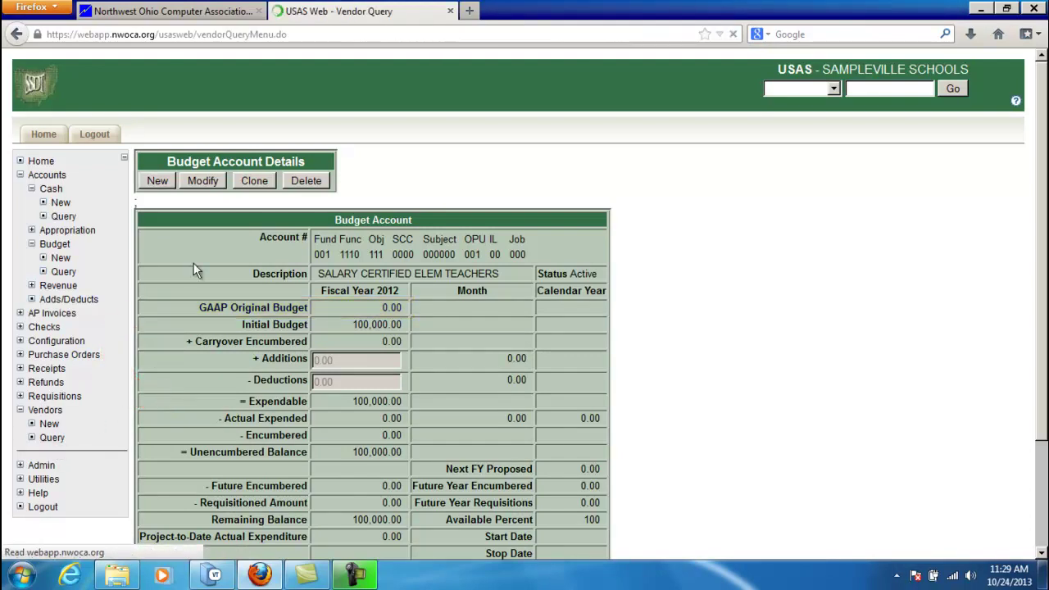
left_click(160, 354)
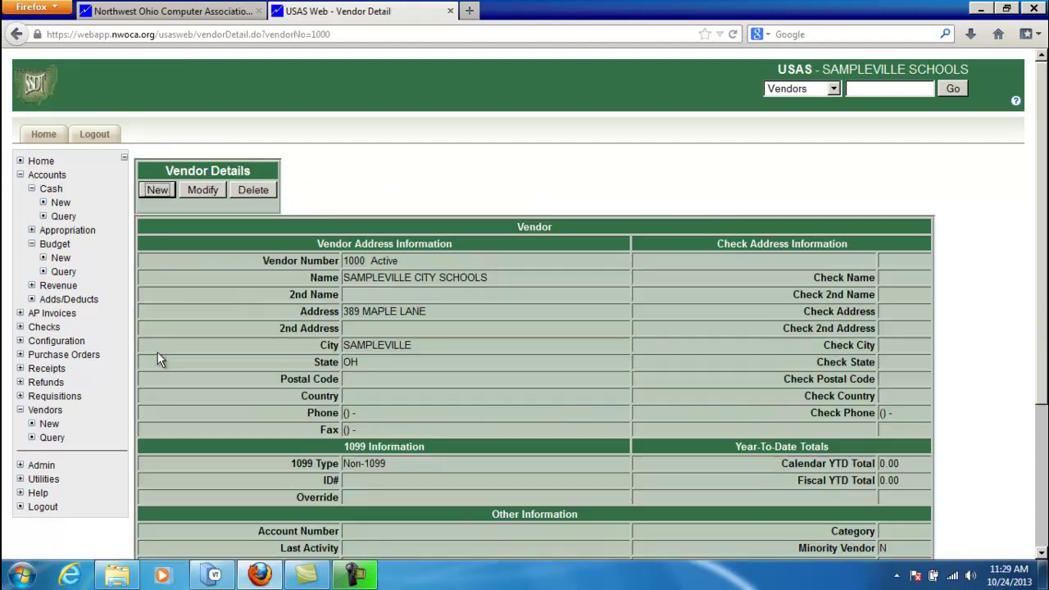
left_click(218, 577)
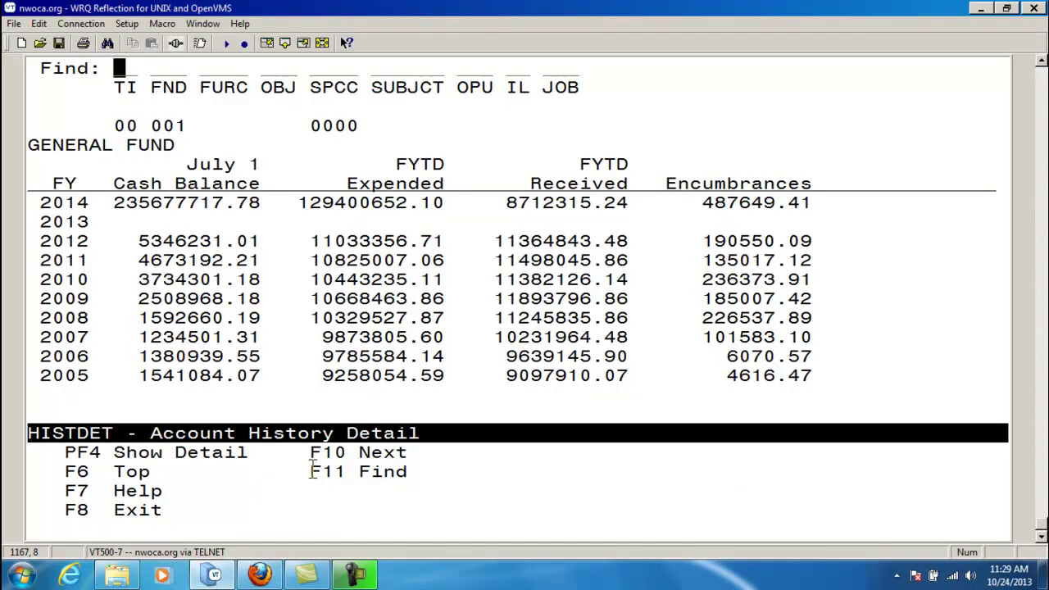
Leave account history, review USACON's ADJUST access codes and fiscal year 2014 via menu usasdat, then exit.
key("F8")
key("F8")
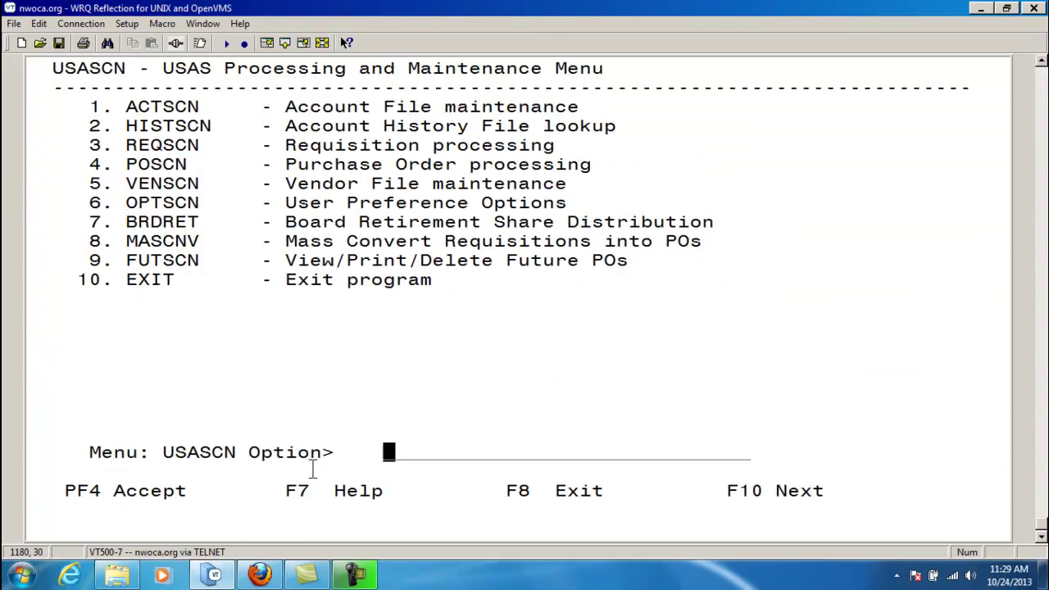
key("F8")
type("menu usasdat")
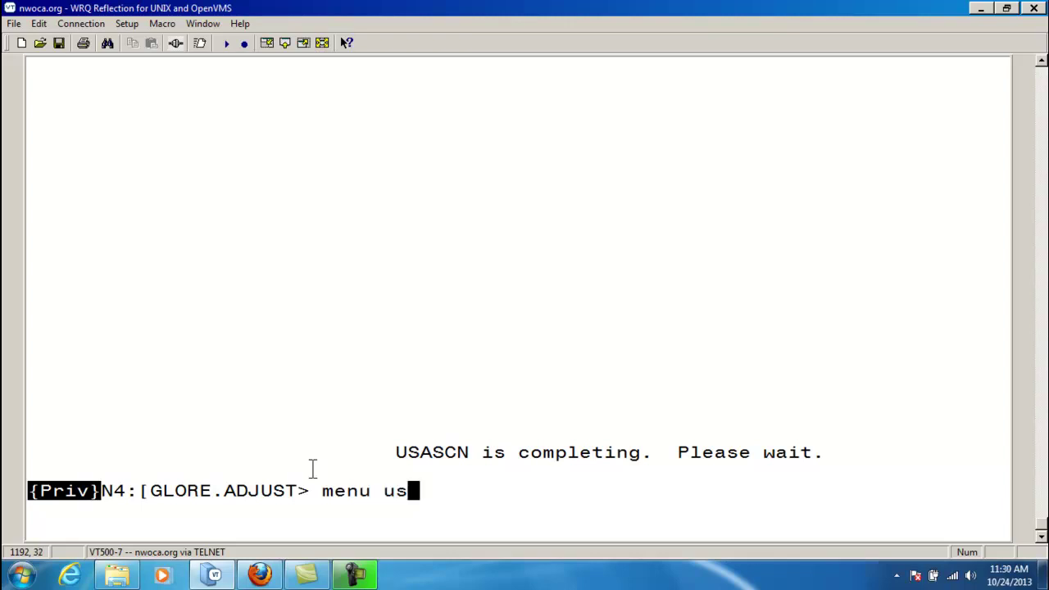
key("Return")
key("Return")
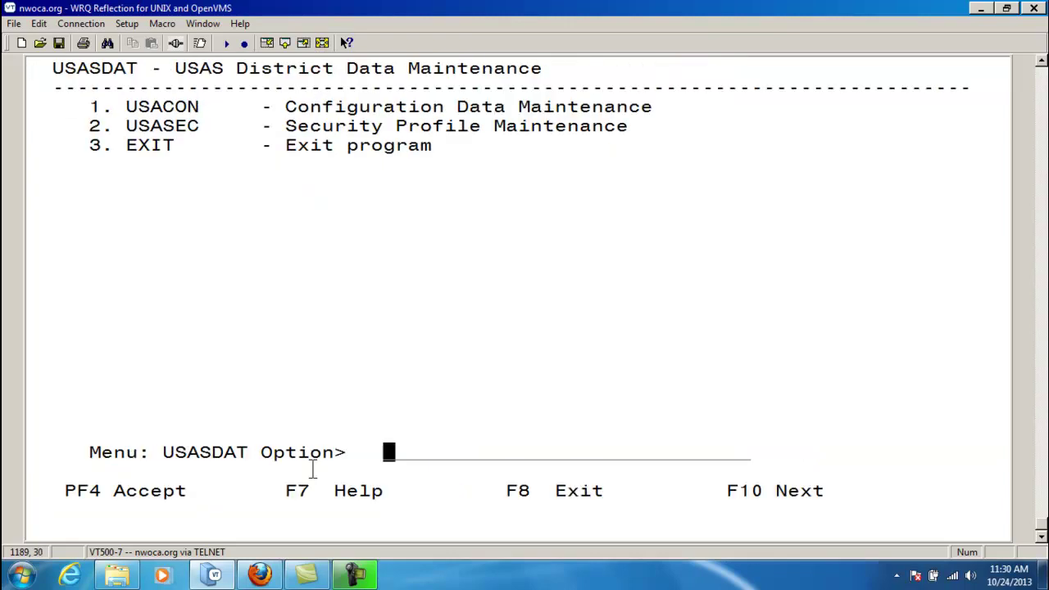
type("1")
key("Return")
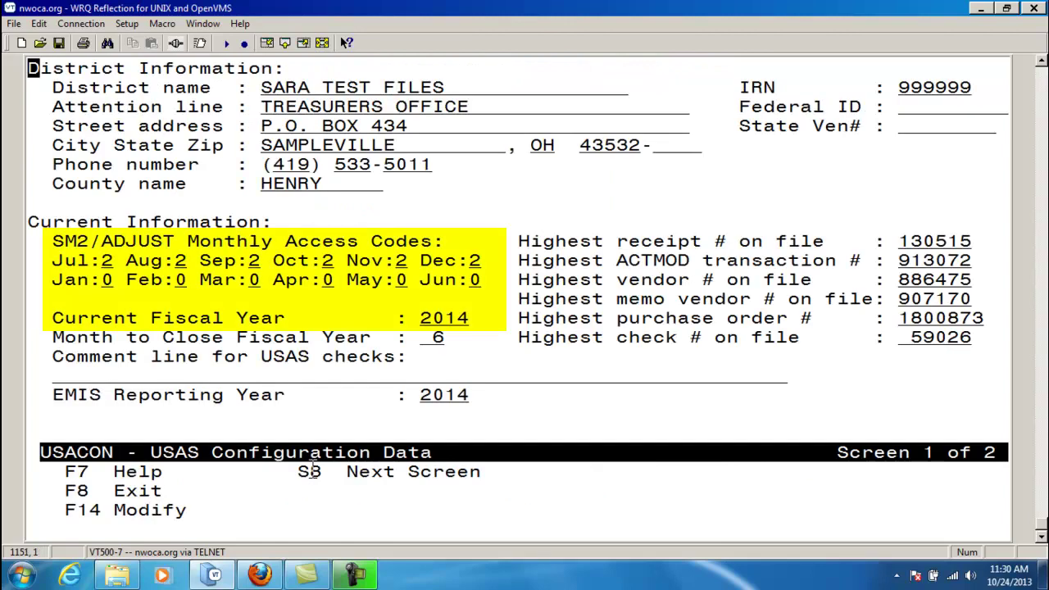
key("F8")
key("F8")
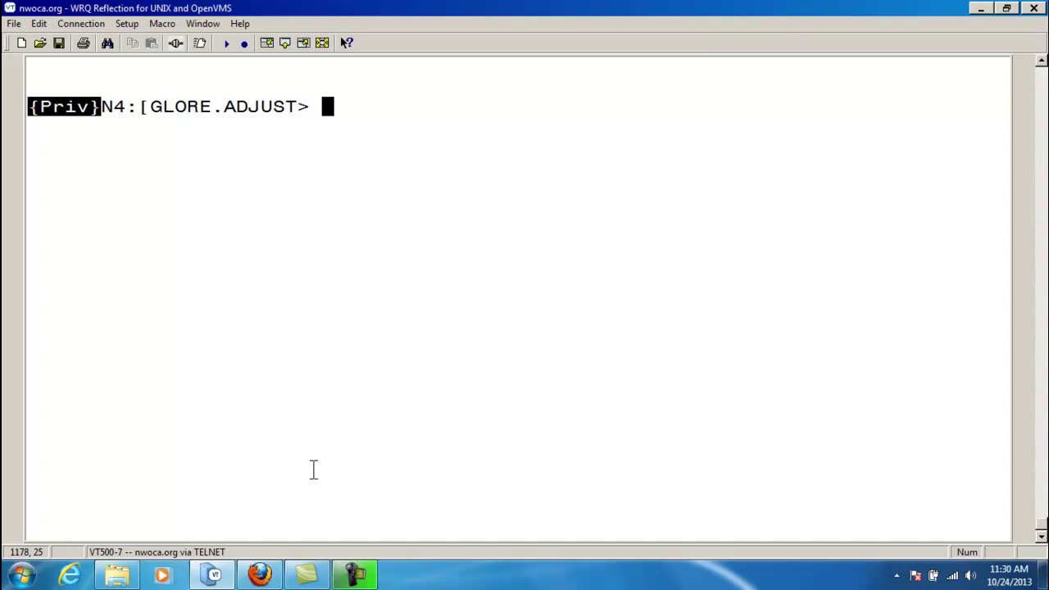
In USAS Web, confirm fund 001 0000's project-to-date ending balance still reads 199,500.00, then return to the terminal.
left_click(261, 581)
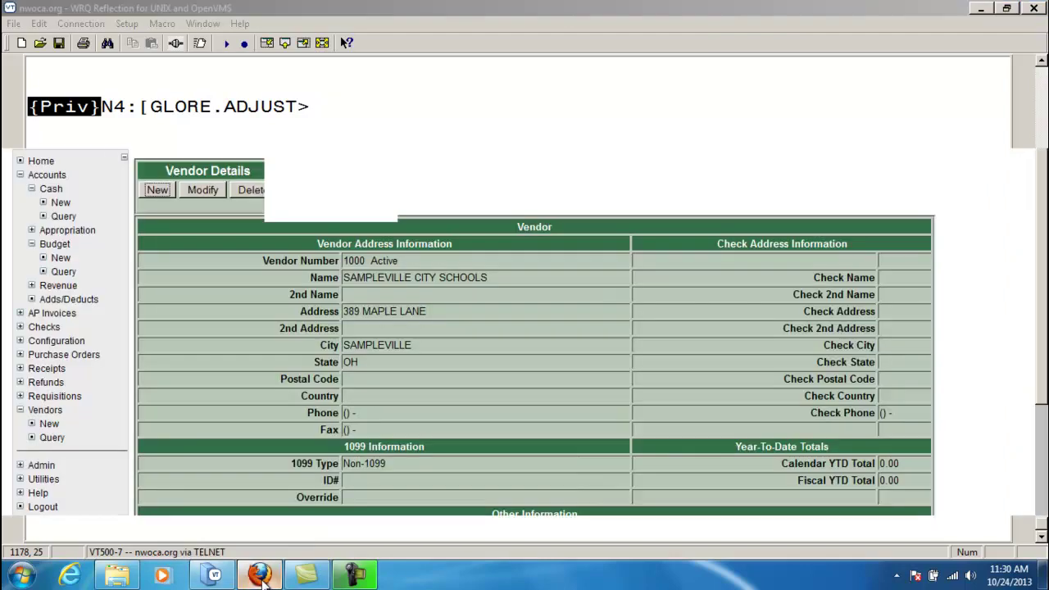
left_click(64, 218)
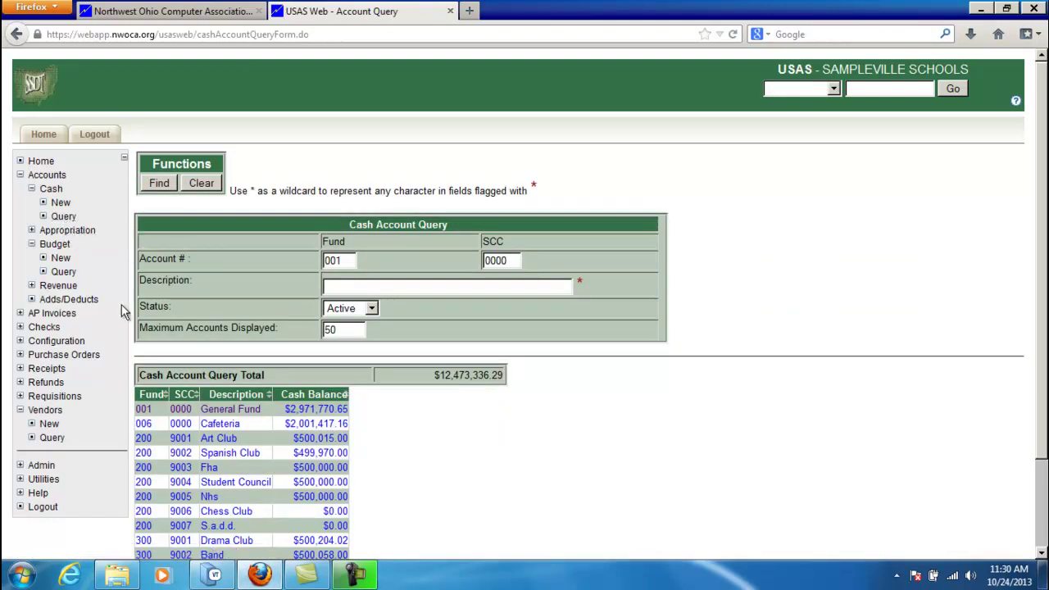
left_click(148, 411)
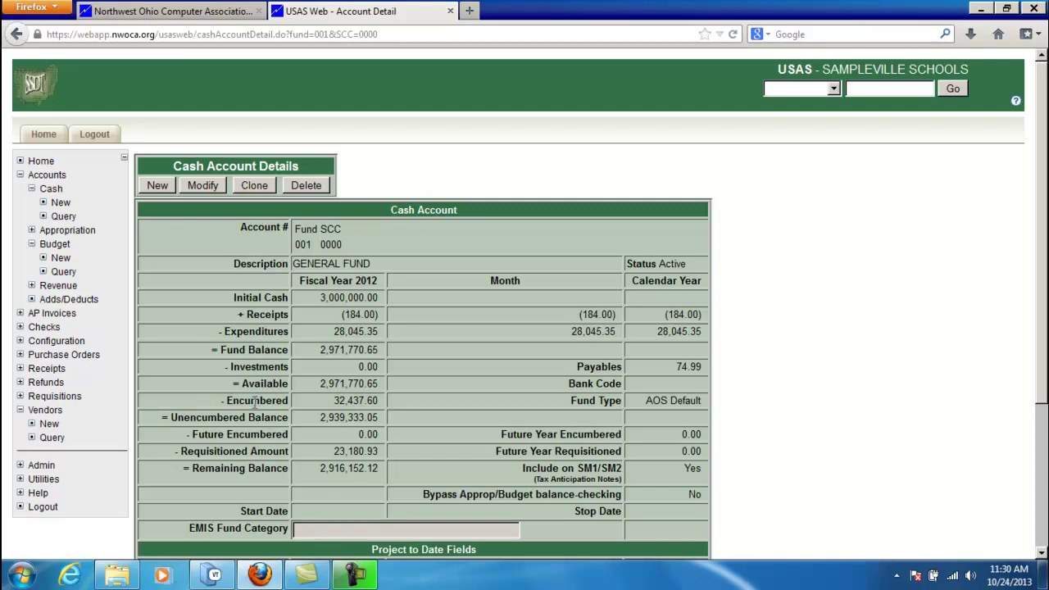
scroll(256, 405, "down", 4)
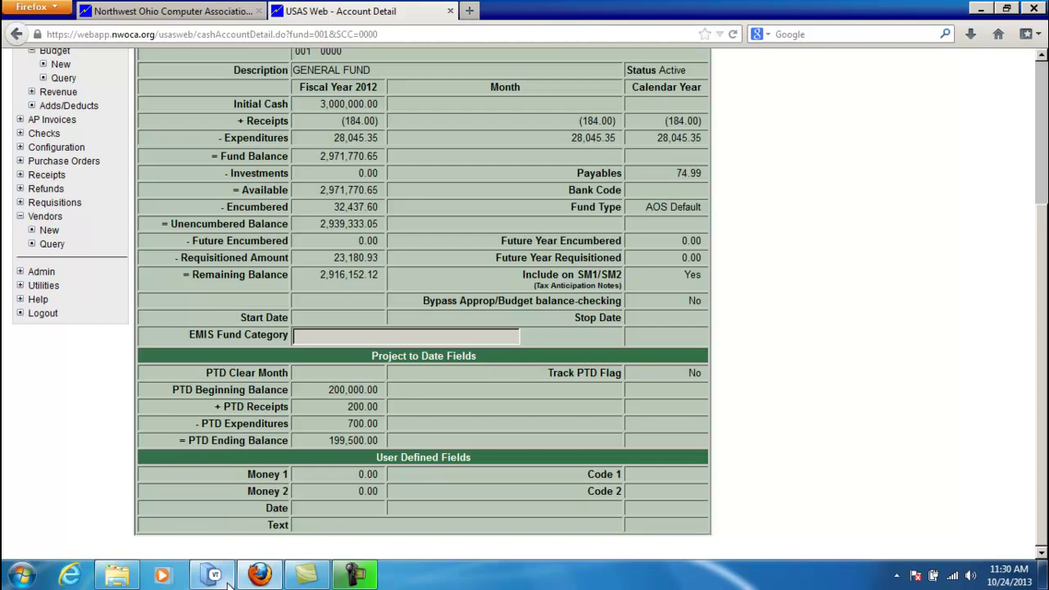
left_click(227, 580)
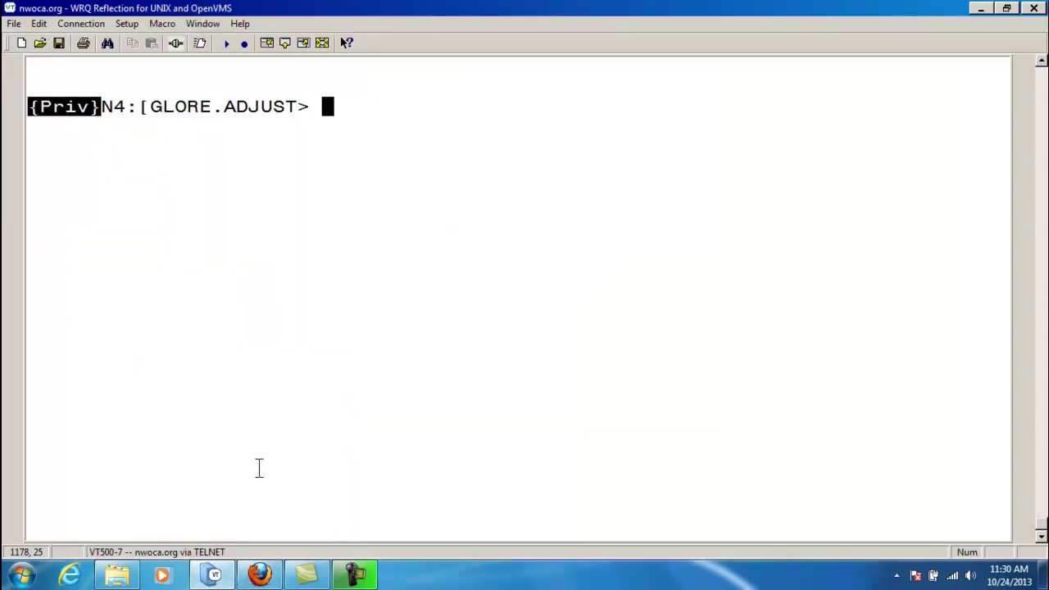
Start the ADJUST program with 'menu adjust' and choose option 3, clear Project to Date fields.
type("menu adjust")
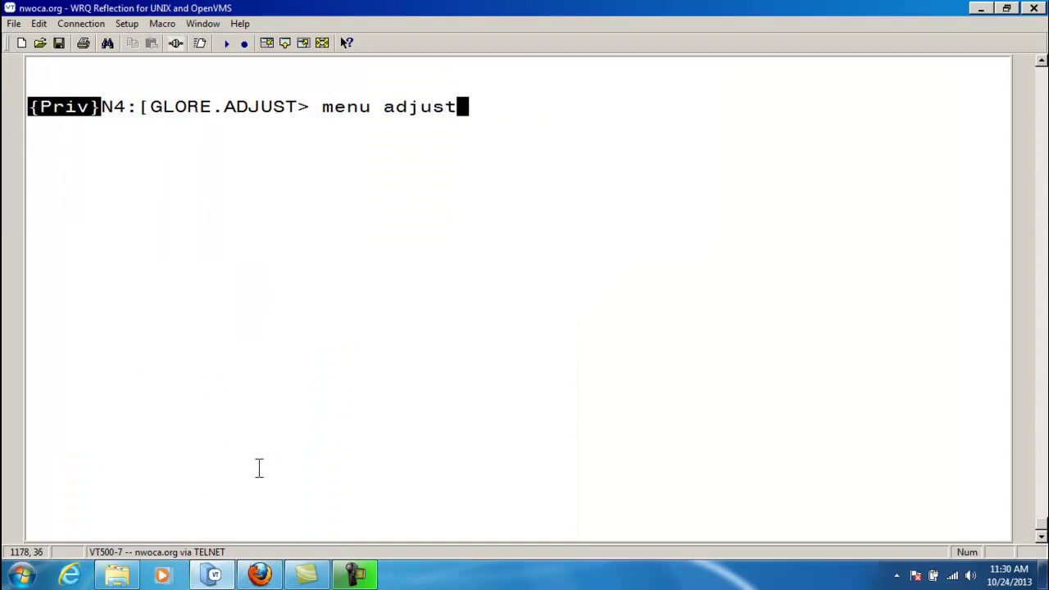
key("Return")
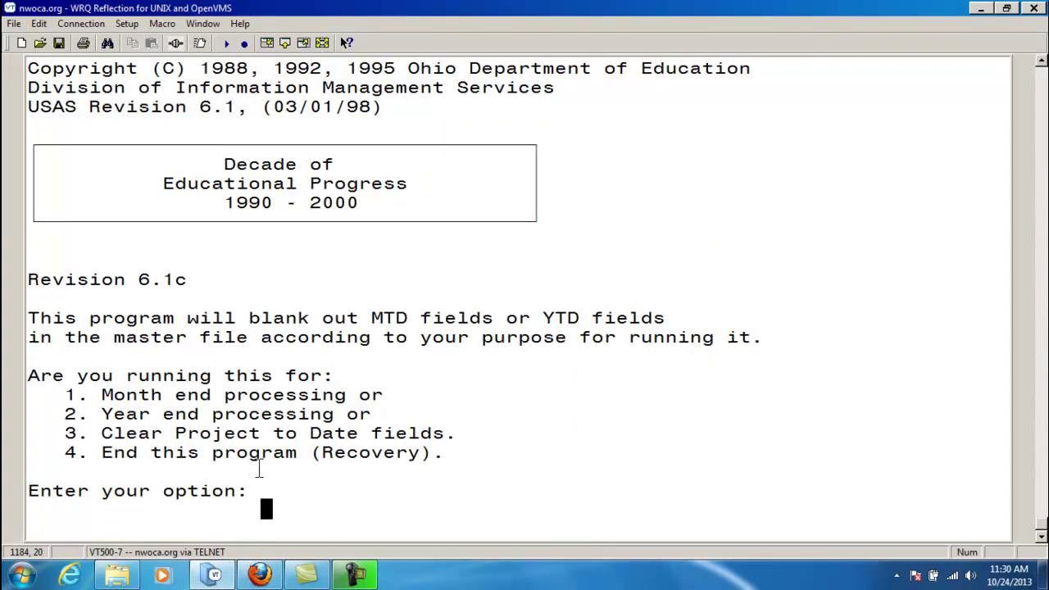
type("3")
key("Return")
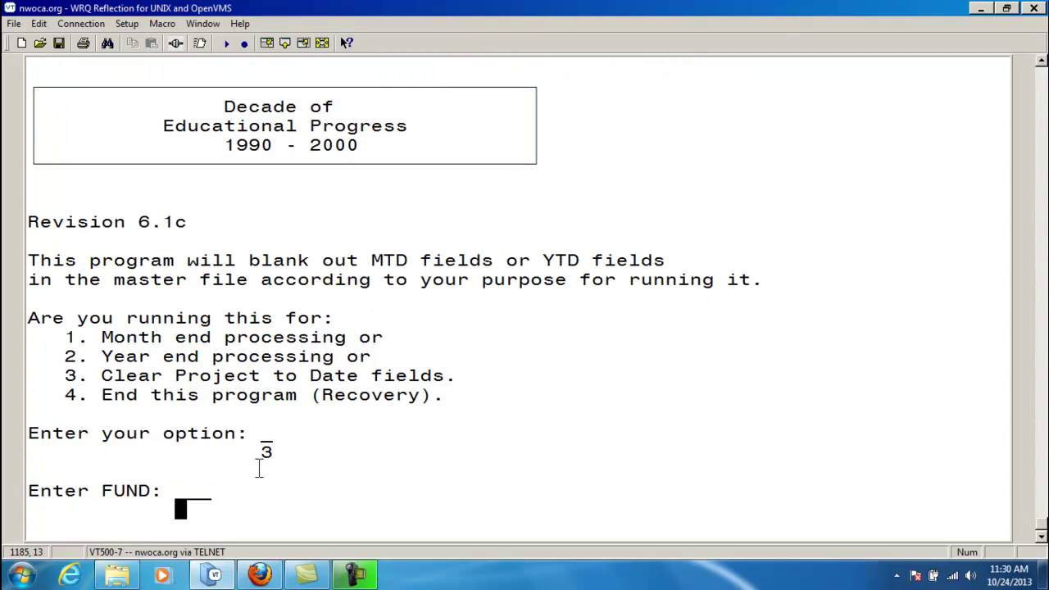
Clear project-to-date fields for fund 001, SCC 0000, then answer n to exit.
type("001")
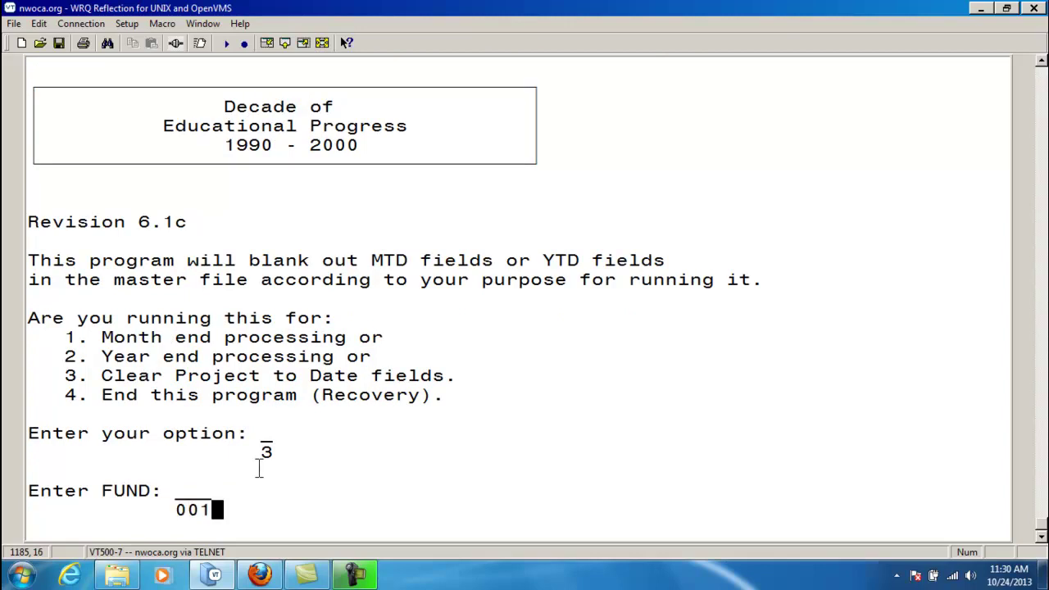
key("Return")
type("0000")
key("Return")
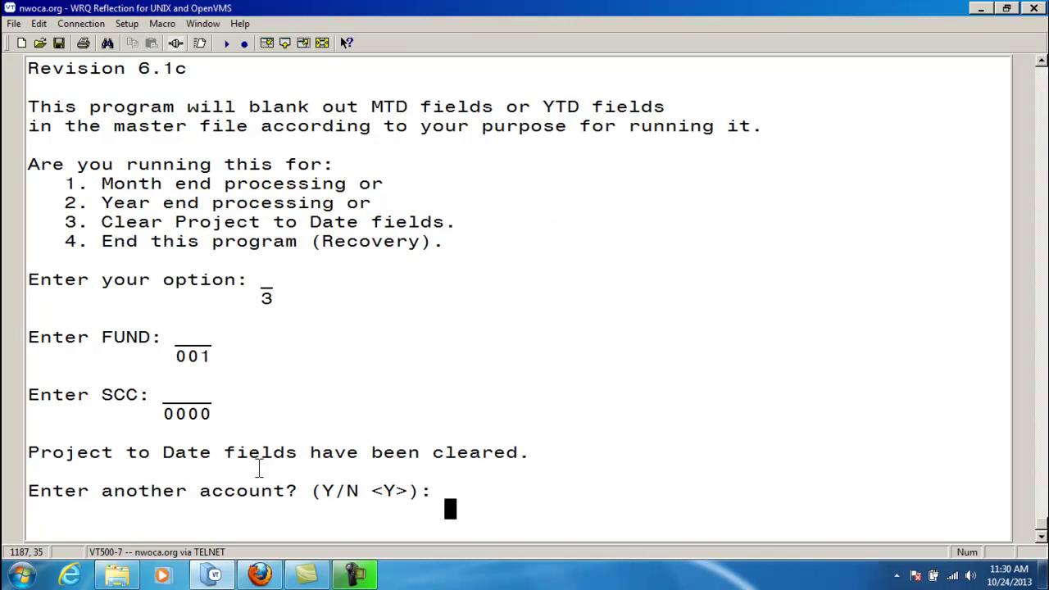
type("n")
key("Return")
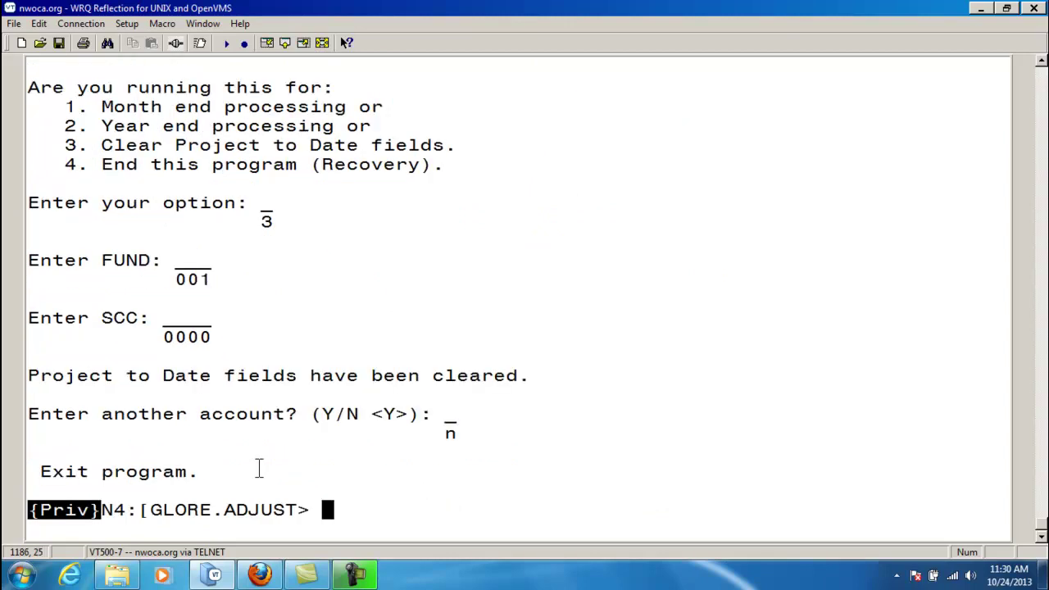